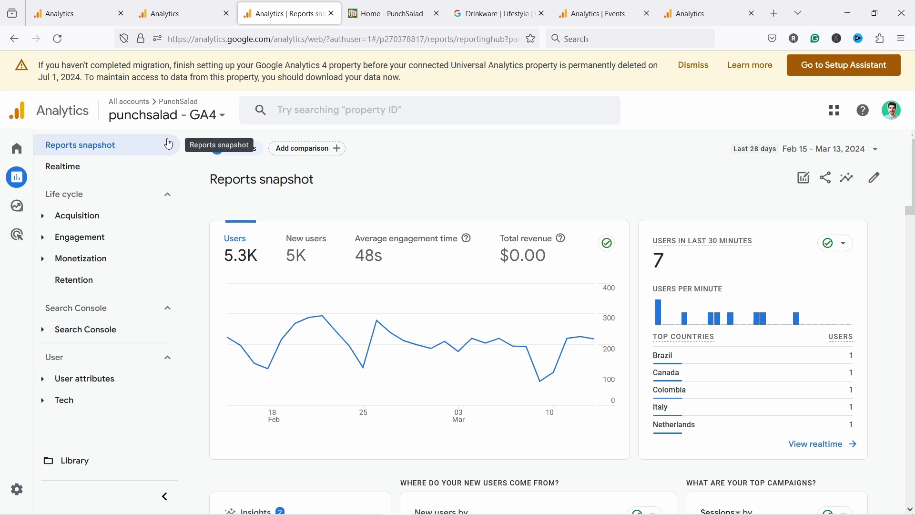
Step: Search the PunchSalad site for 'website' and point out the resulting ?s=website query in the address
click(377, 14)
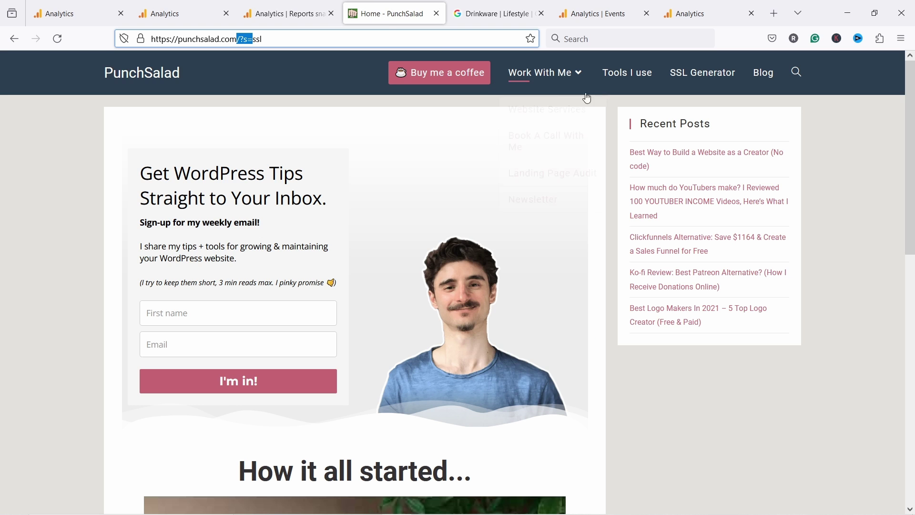
click(253, 40)
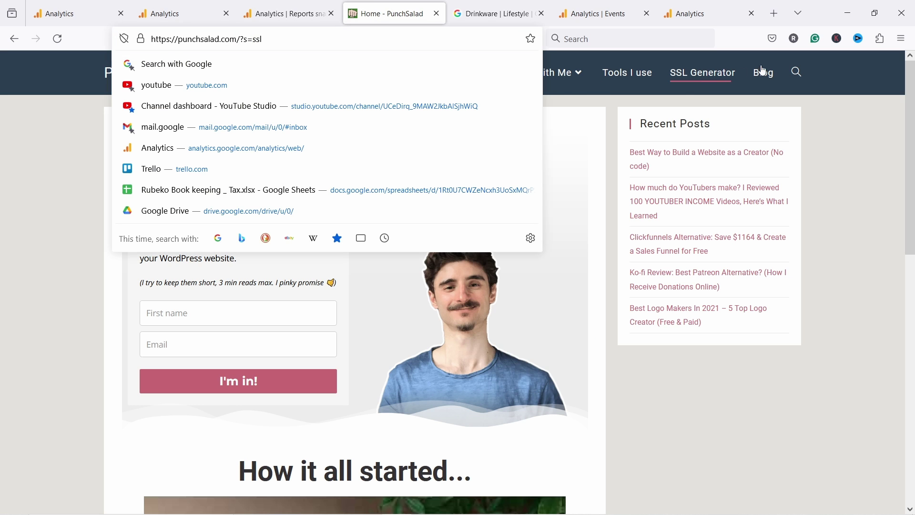
click(796, 72)
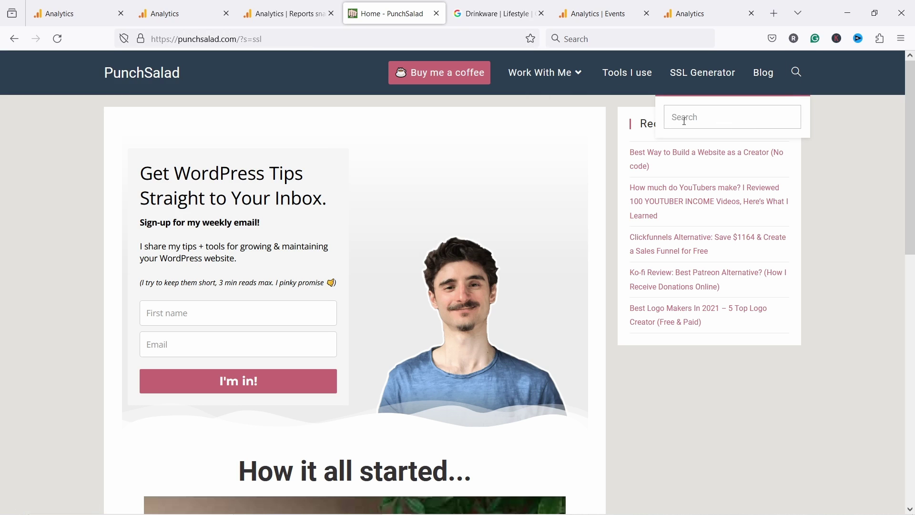
text(website)
key(Return)
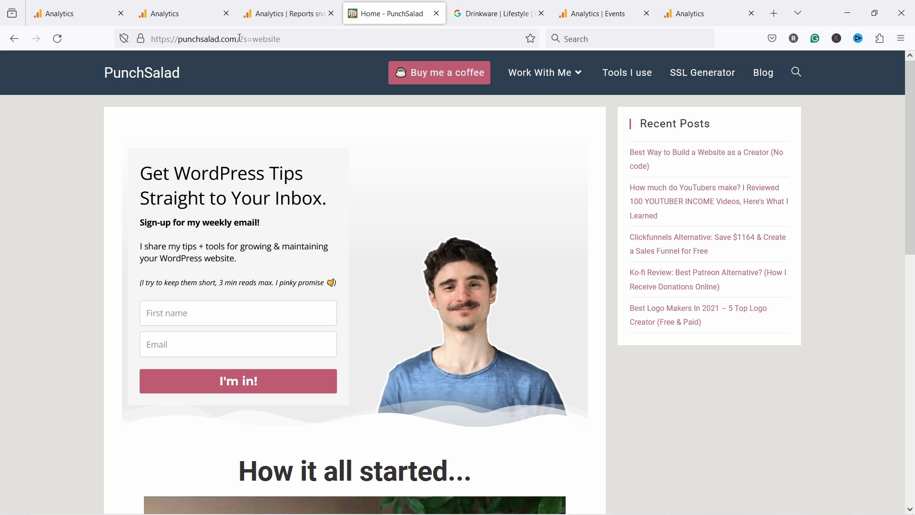
drag(240, 38, 284, 39)
click(263, 40)
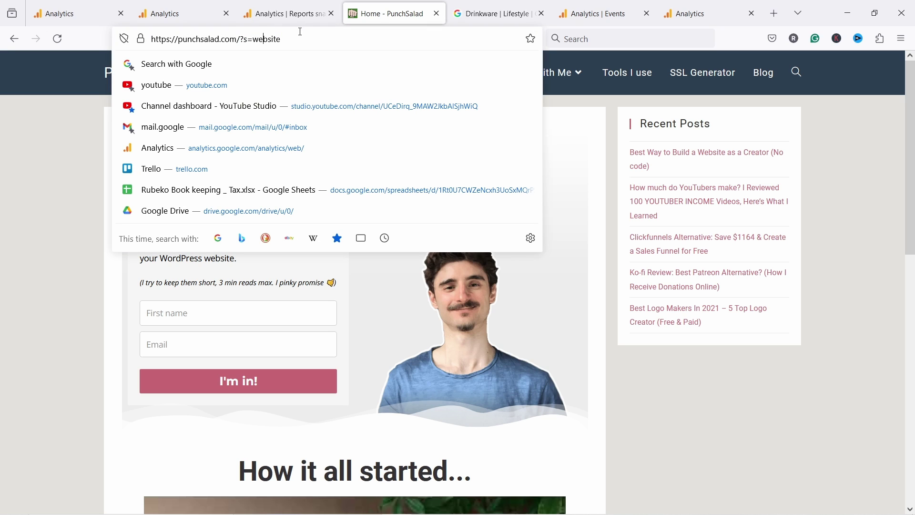
Step: Open Engagement › Events and filter the event table with 'se' so only view_search_results (37 events, 25 users) remains
click(273, 17)
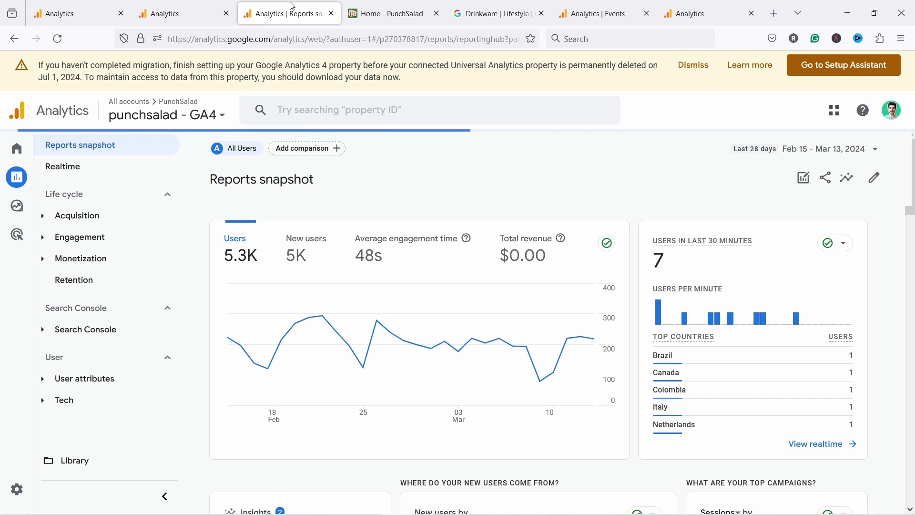
click(81, 243)
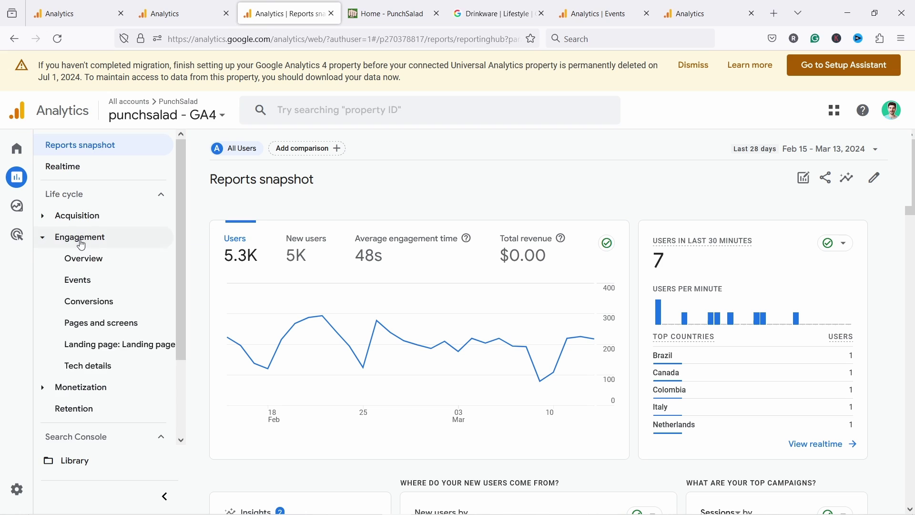
click(80, 278)
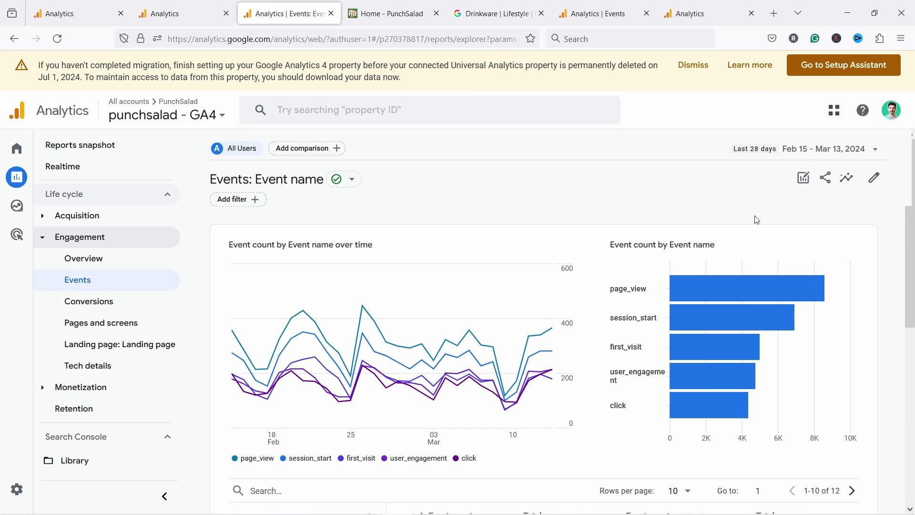
scroll(460, 307, down, 7)
scroll(336, 260, up, 2)
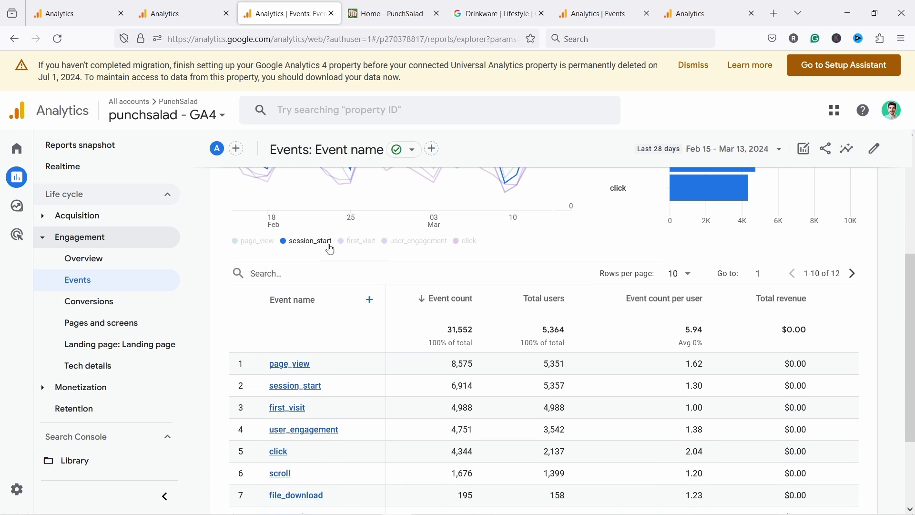
click(250, 277)
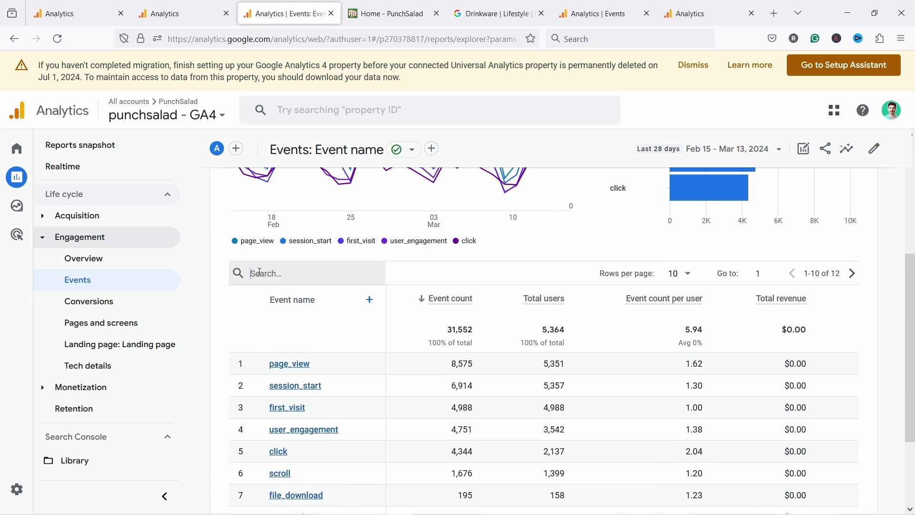
text(search)
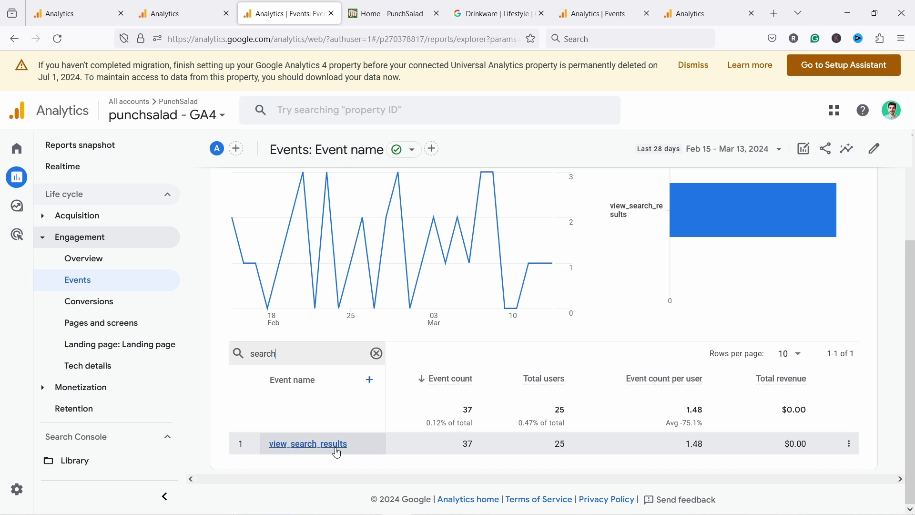
Step: Open the view_search_results event and show search_term values: ssl and website, 1 each (50%)
click(317, 446)
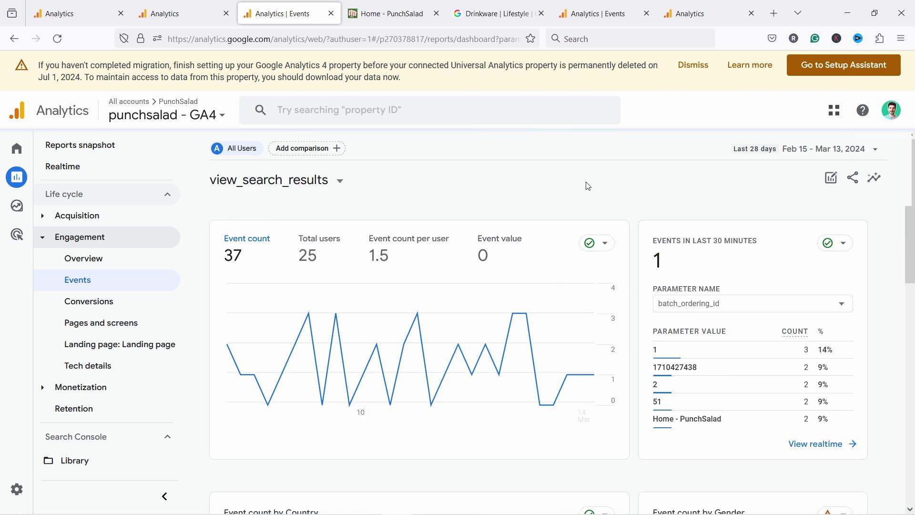
scroll(692, 198, down, 1)
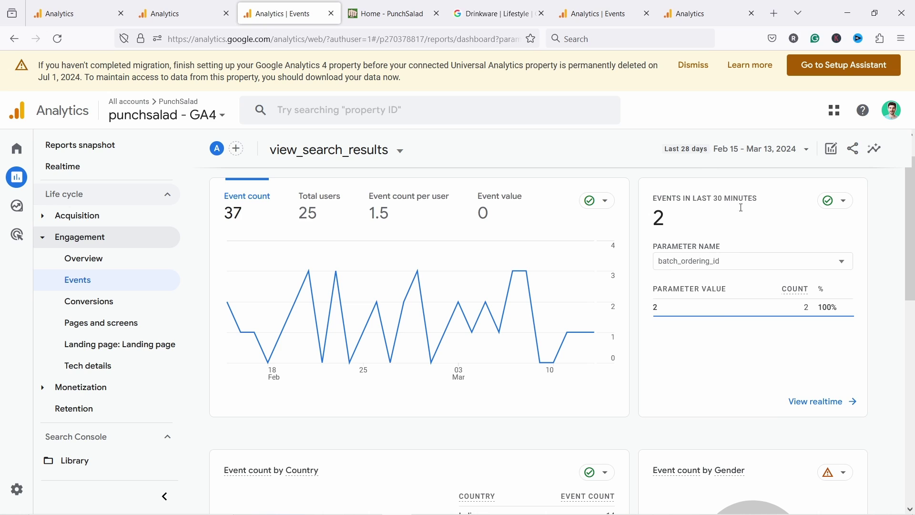
click(718, 268)
drag(769, 302, 768, 383)
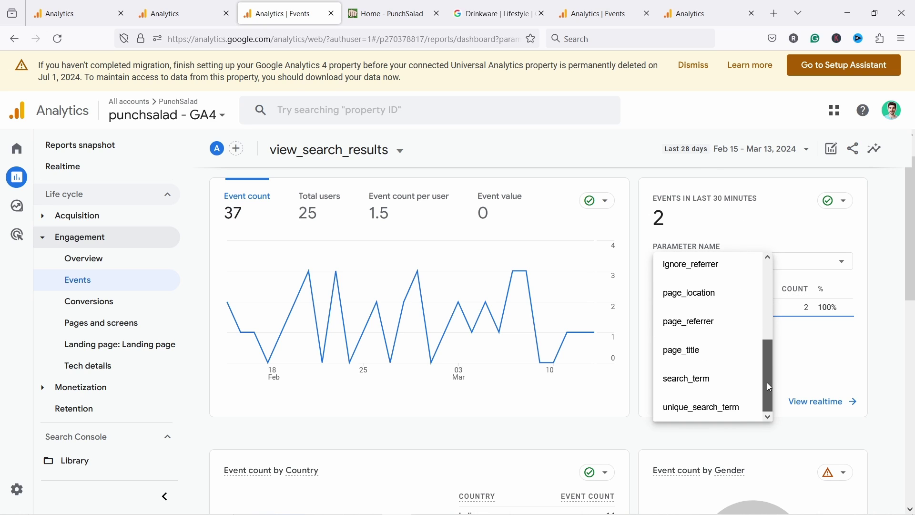
click(692, 383)
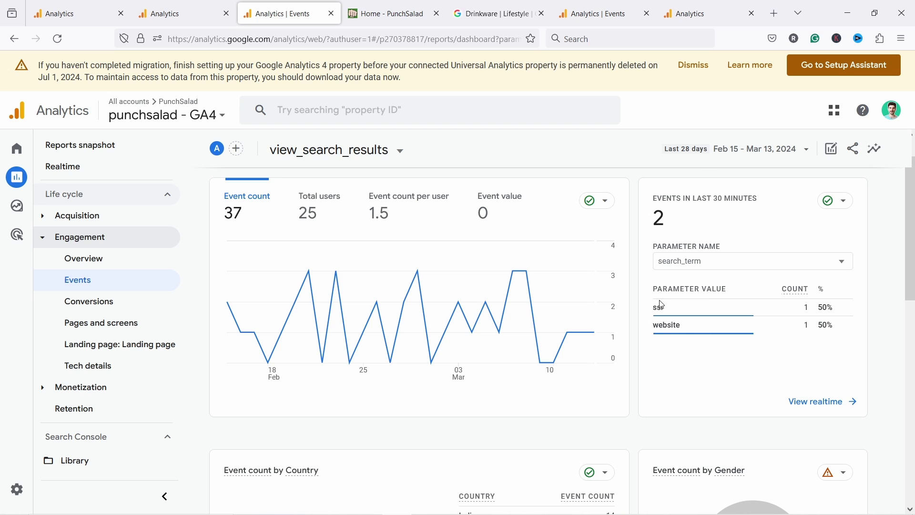
drag(913, 245, 914, 259)
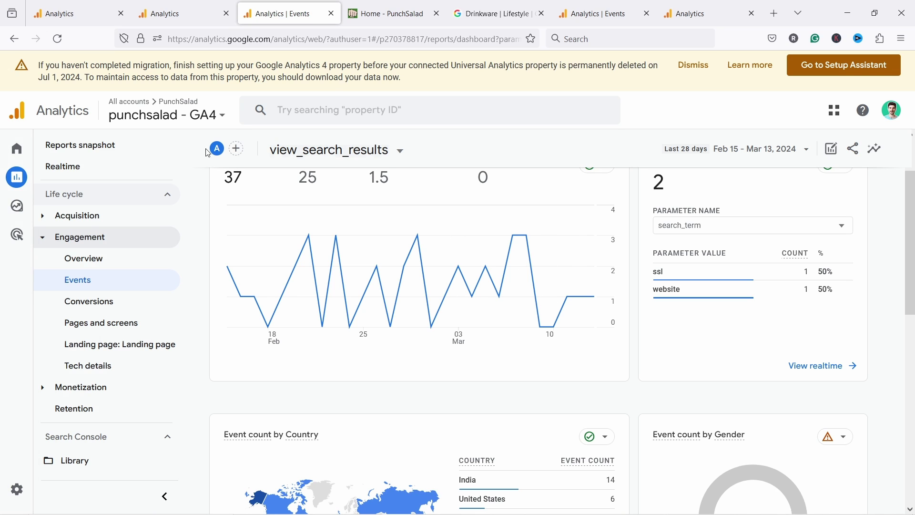
Step: Create a new blank detail report from the Library
click(77, 465)
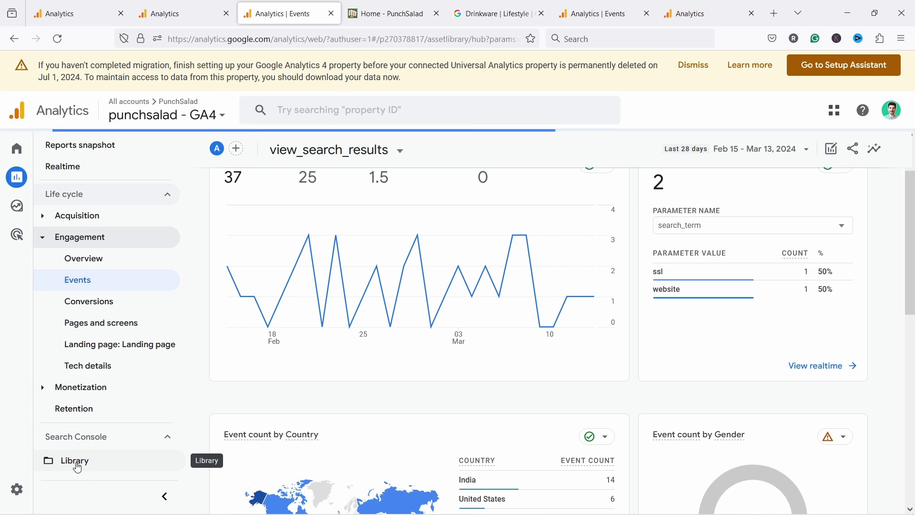
scroll(429, 229, down, 5)
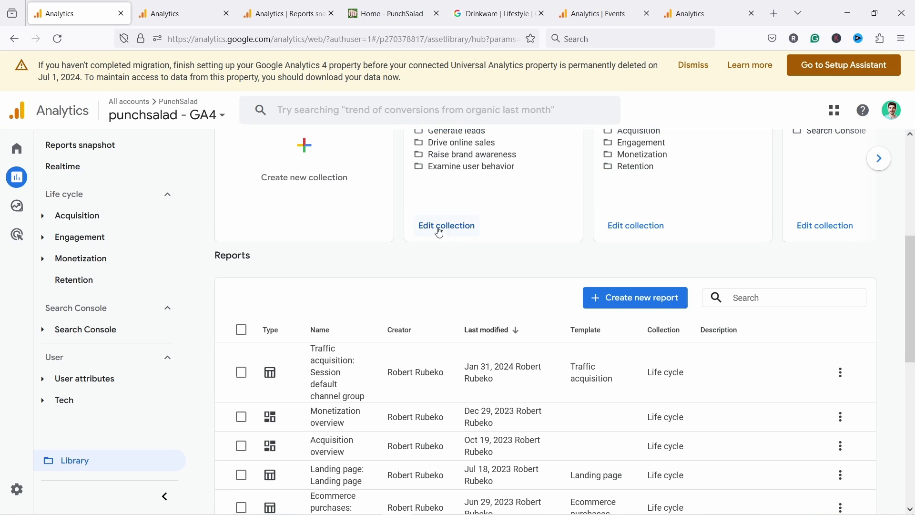
click(628, 304)
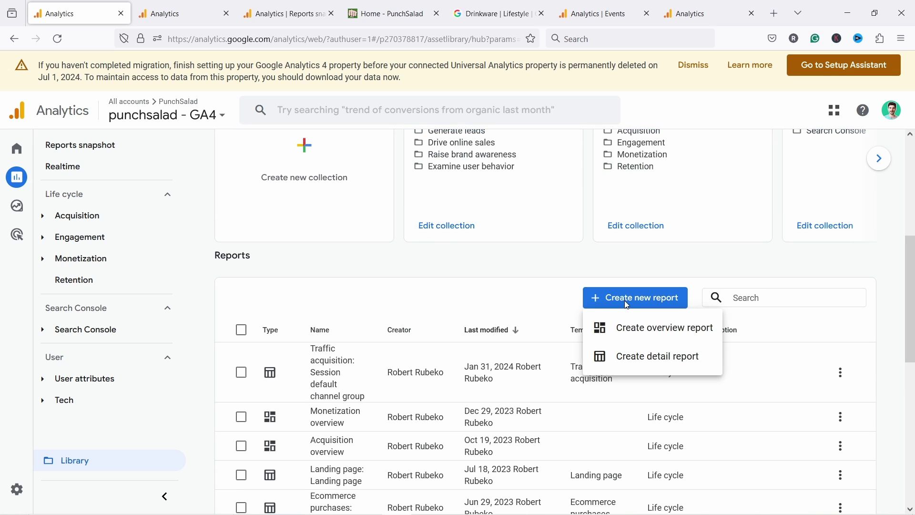
click(648, 359)
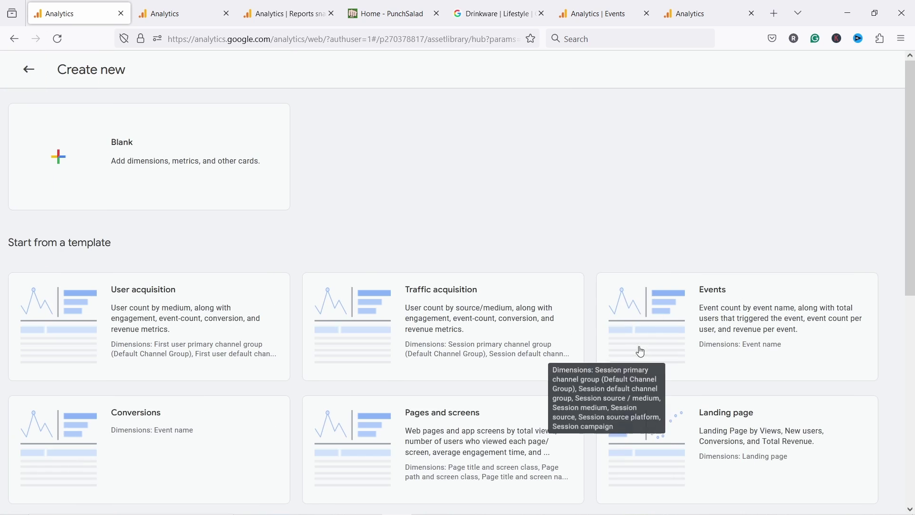
click(118, 143)
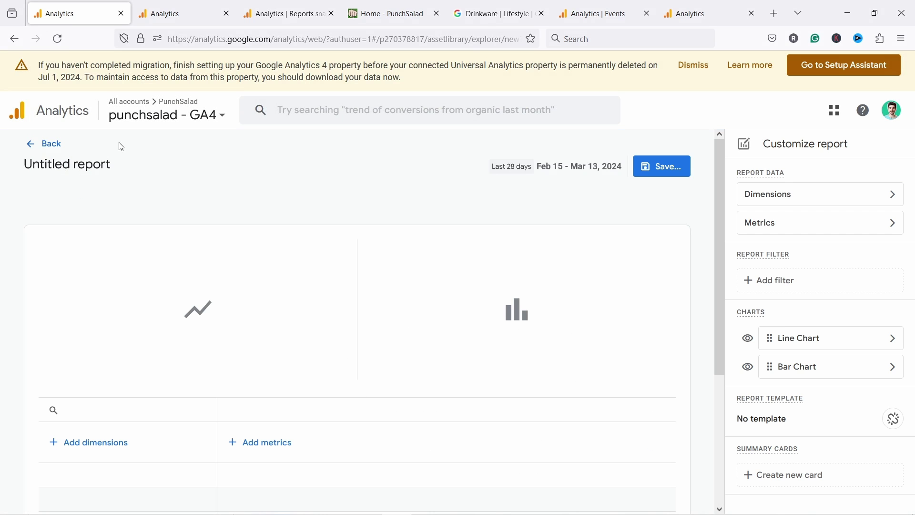
Step: Set Search term as the report's primary dimension
click(781, 205)
click(784, 208)
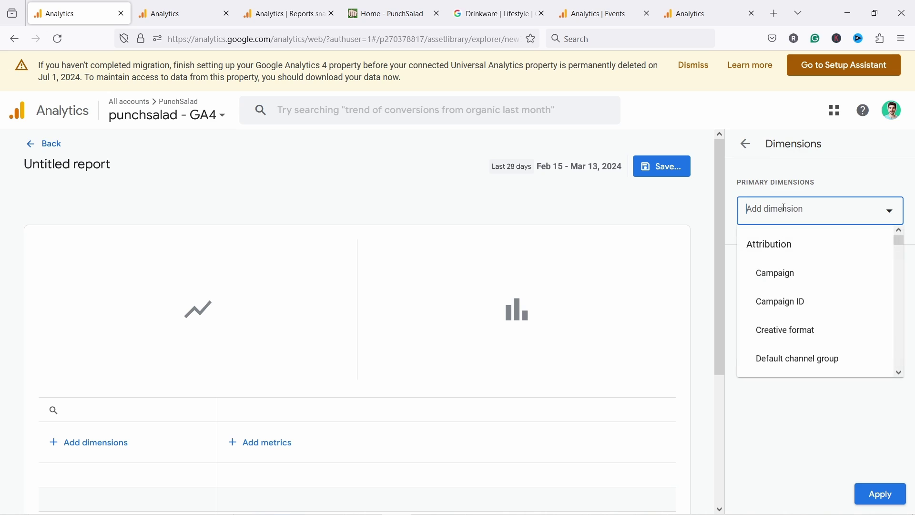
text(sera)
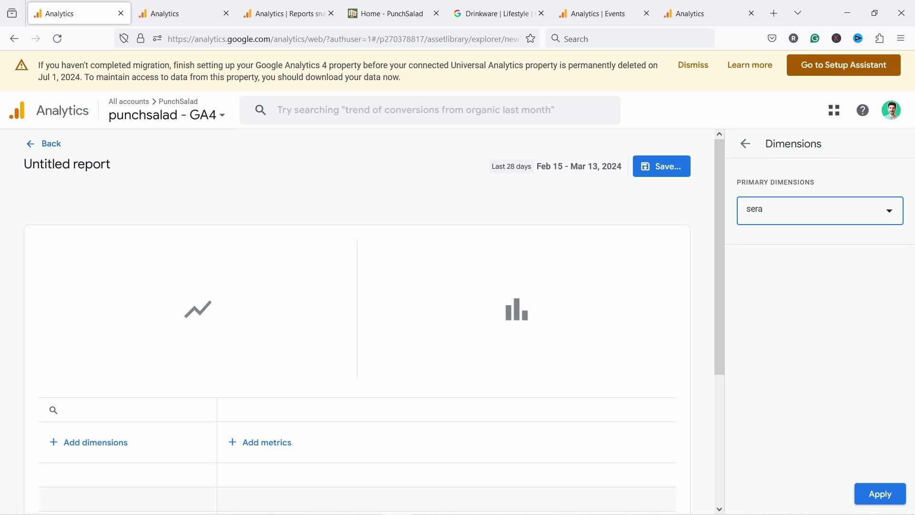
key(BackSpace)
key(BackSpace)
text(arc)
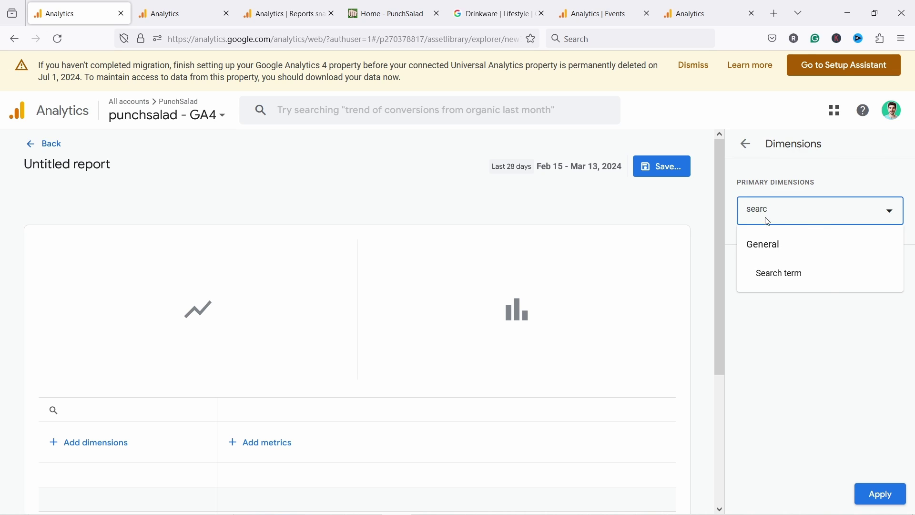
click(787, 275)
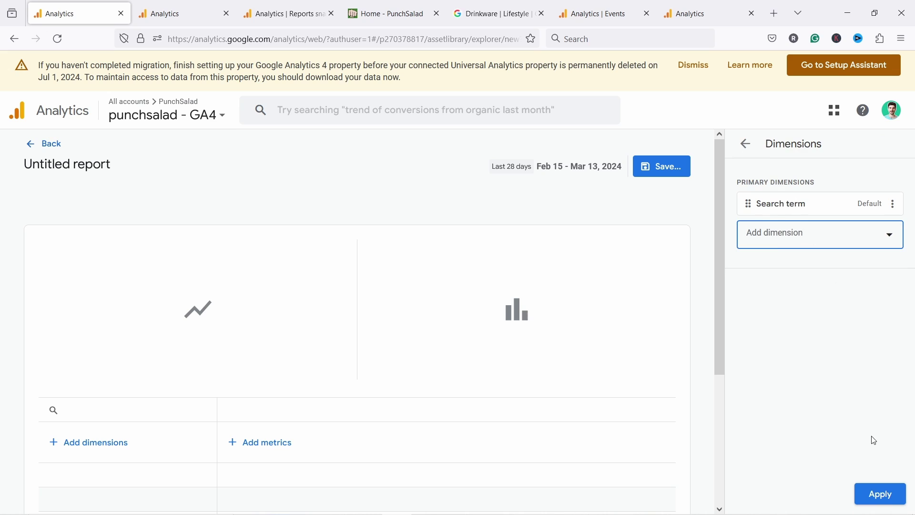
click(881, 496)
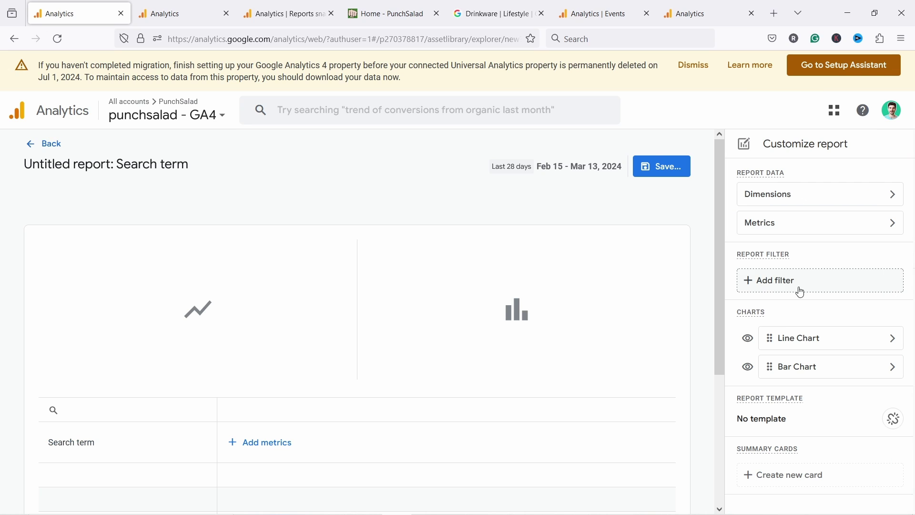
Step: Add Sessions and Event count as the report's metrics and apply them
click(762, 230)
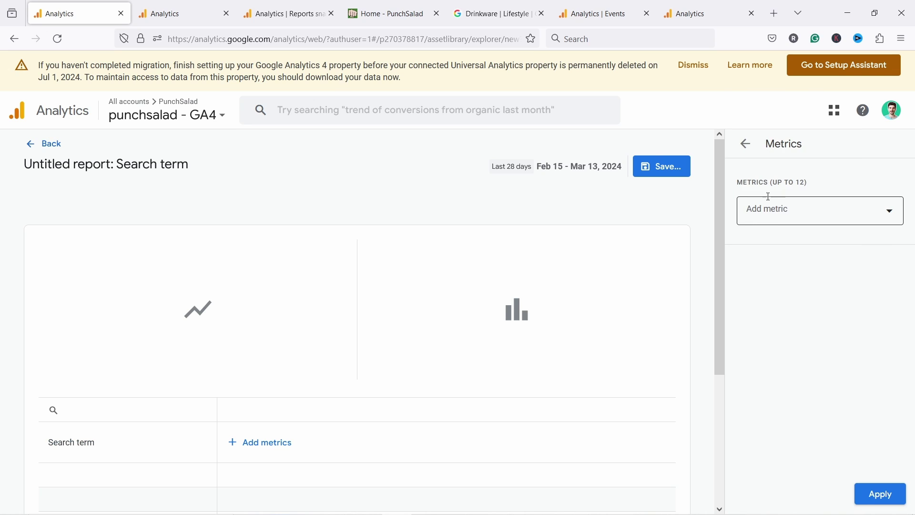
click(787, 222)
text(sessions)
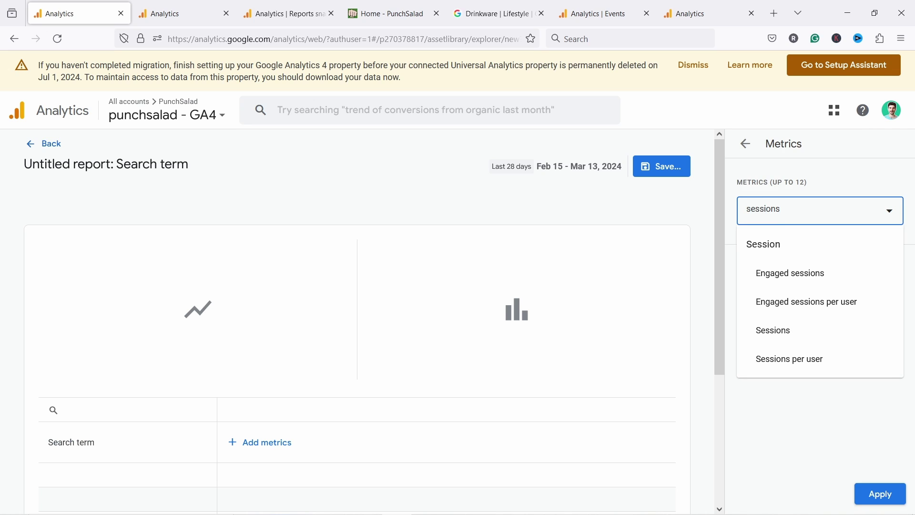
click(758, 330)
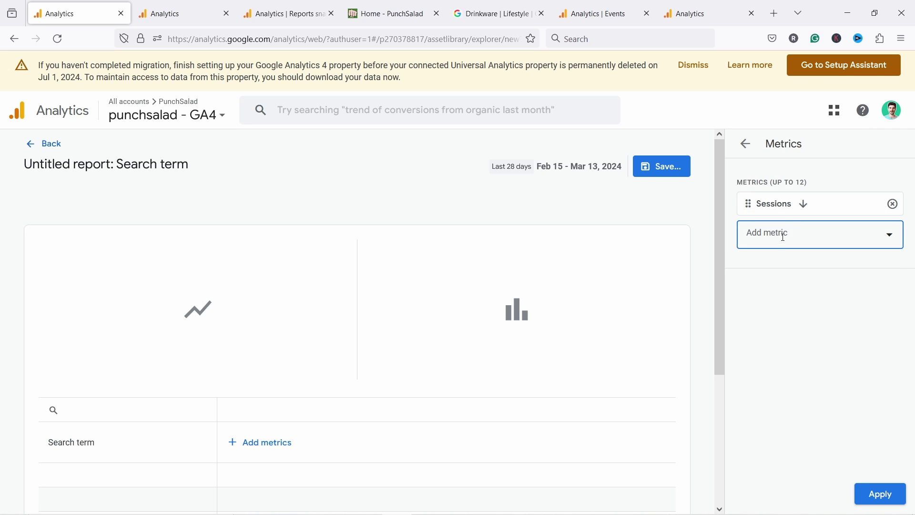
text(event)
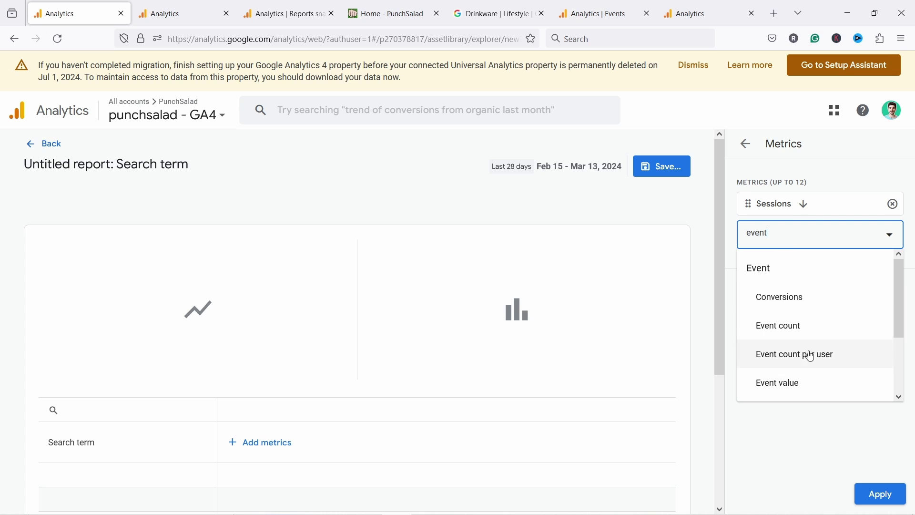
click(770, 330)
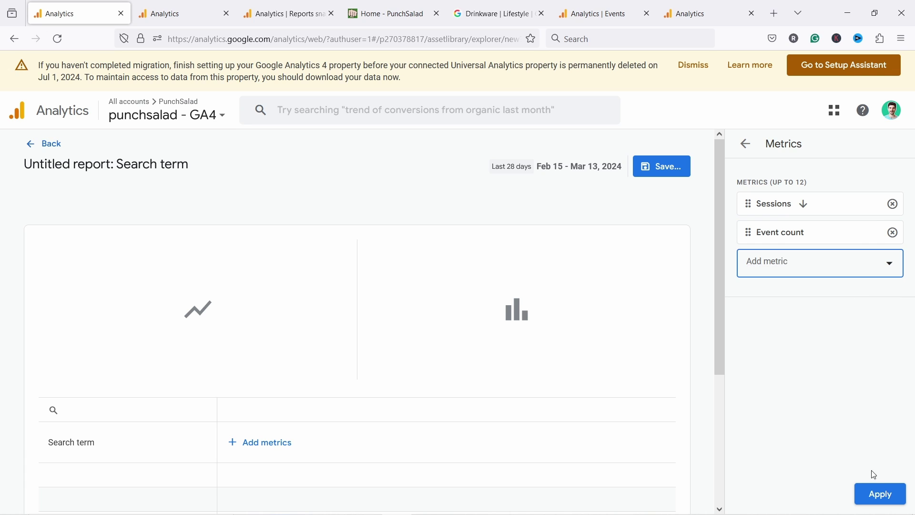
click(879, 493)
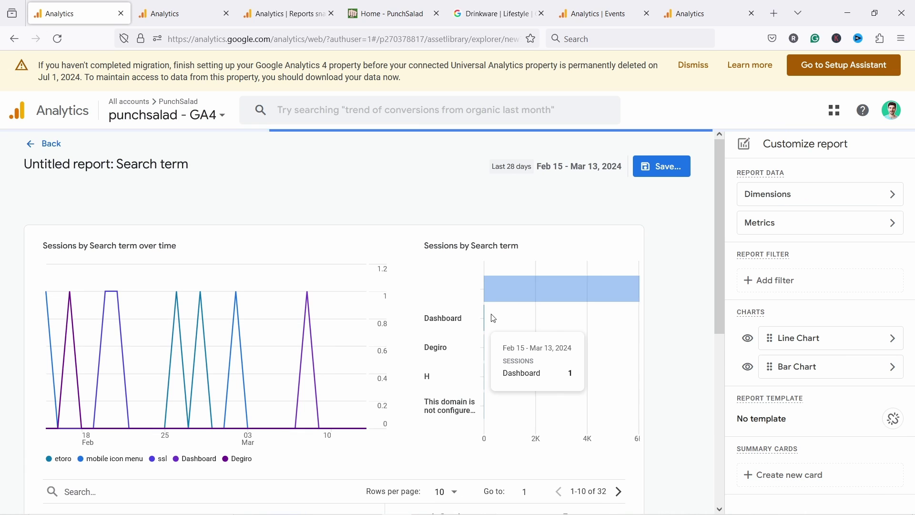
Step: Hide the bar chart and review the table of 32 search terms led by etoro
click(748, 368)
scroll(719, 227, down, 2)
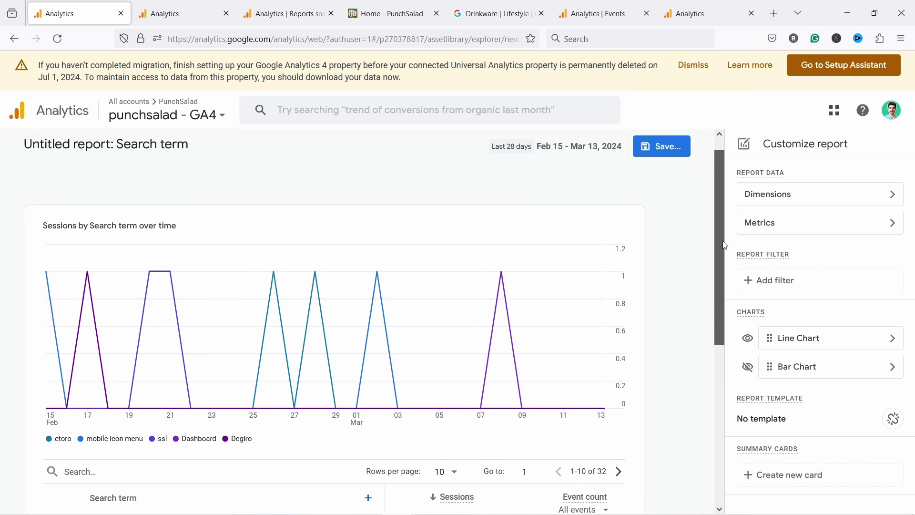
drag(726, 246, 738, 327)
scroll(738, 327, down, 3)
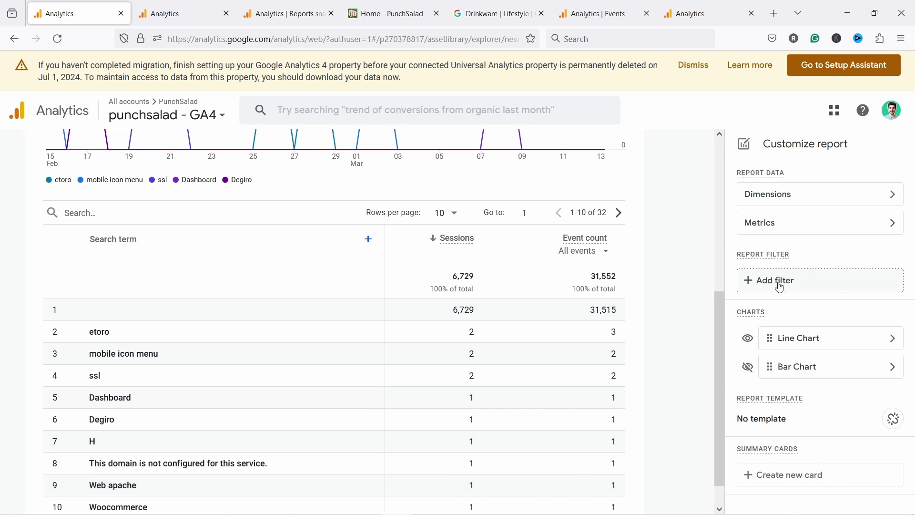
scroll(281, 281, down, 1)
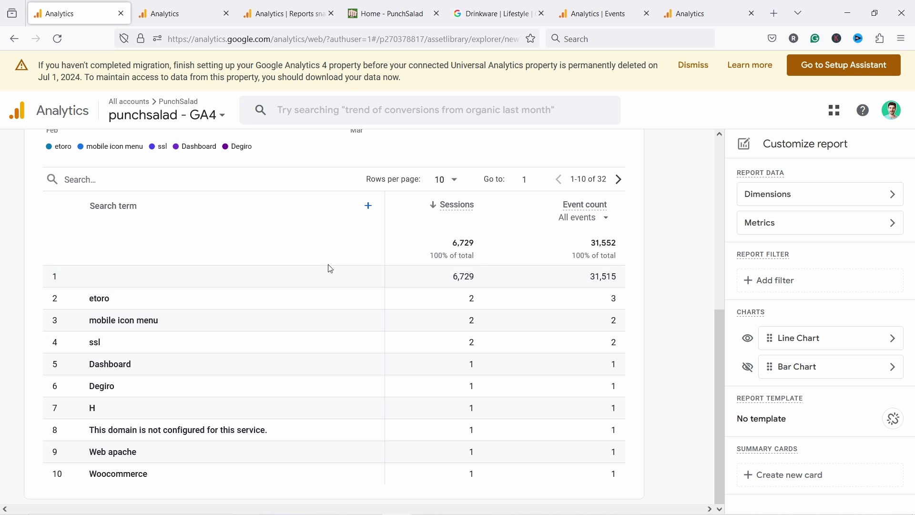
click(762, 281)
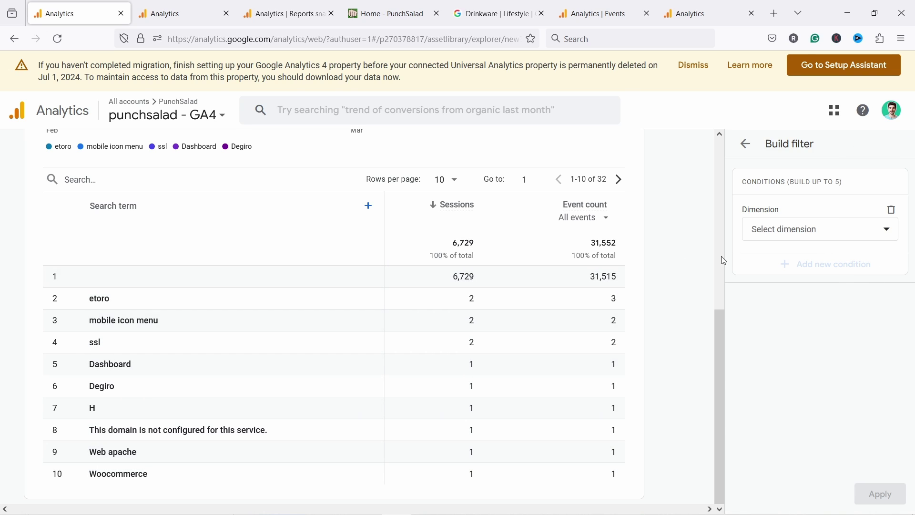
click(794, 231)
text(search te)
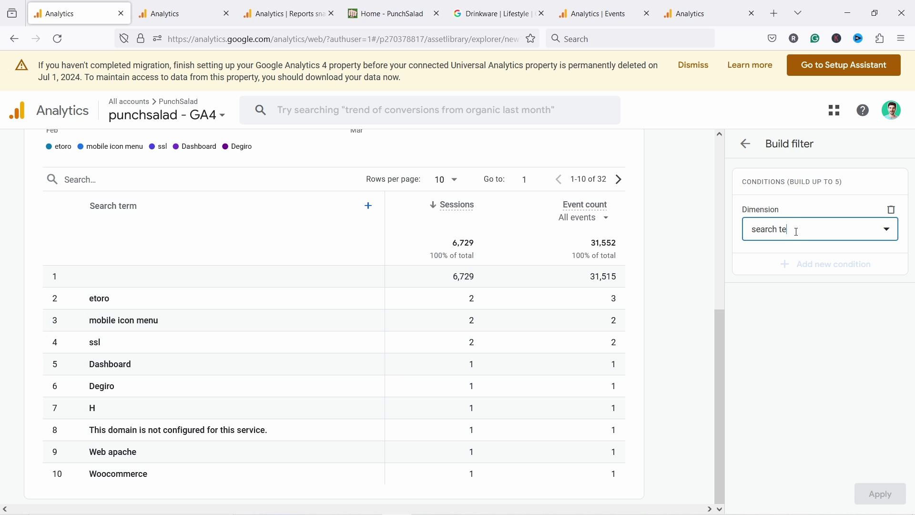
click(755, 146)
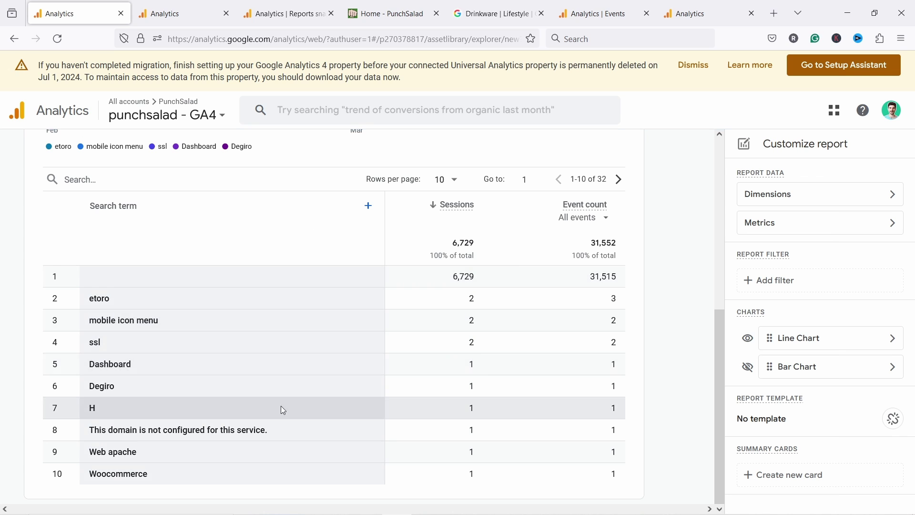
Step: Save the report as a new report named 'Search Terms'
scroll(485, 265, up, 5)
scroll(485, 265, up, 2)
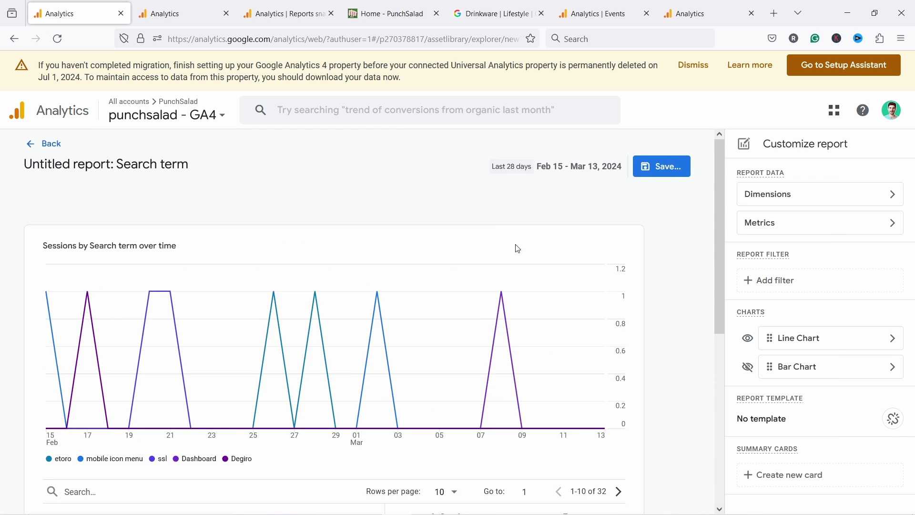
click(669, 171)
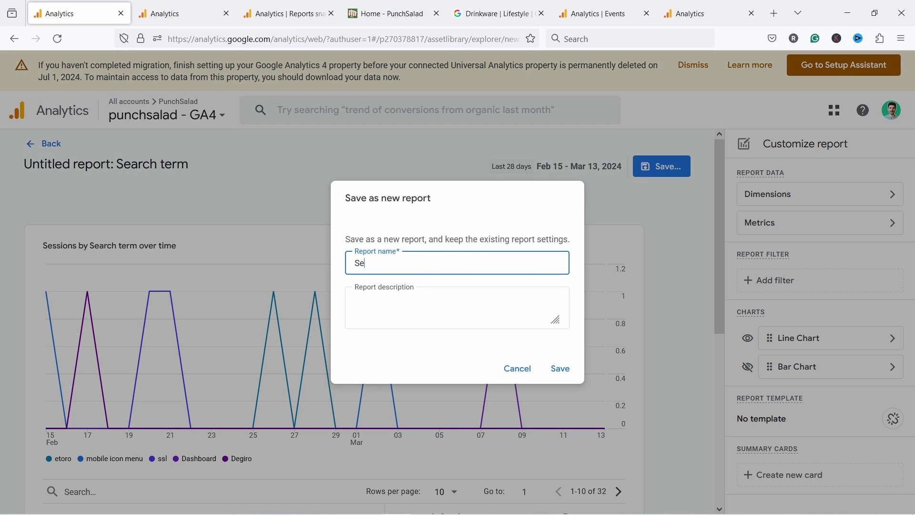
text(Search Terms)
click(562, 369)
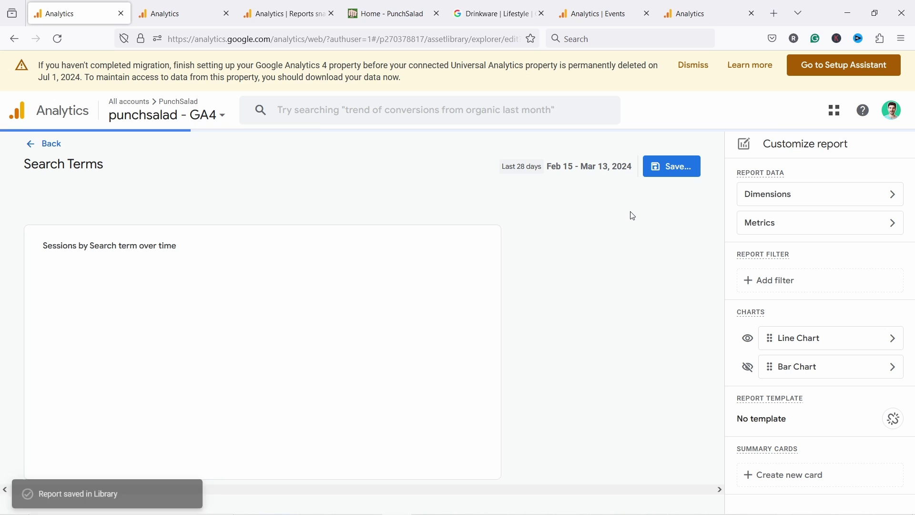
Step: Go back to the Library and check Search Terms heads the reports list
click(30, 144)
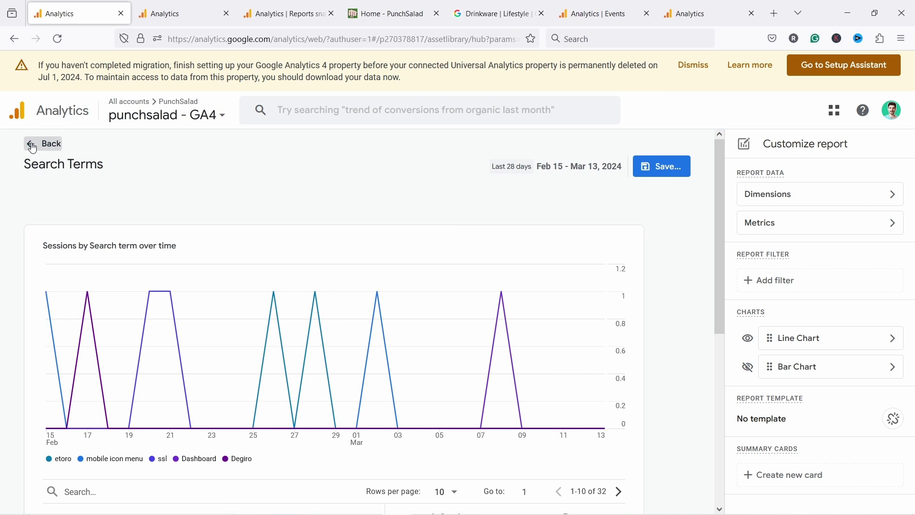
scroll(286, 315, down, 7)
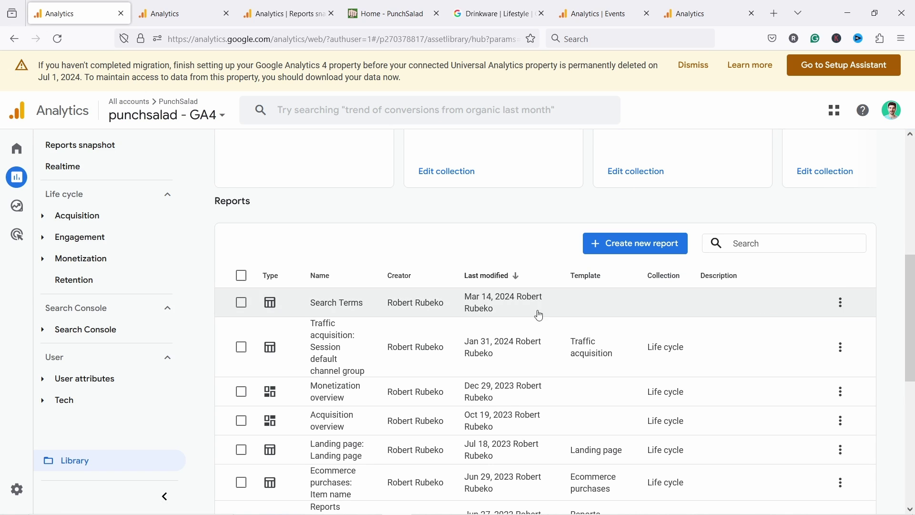
scroll(427, 315, up, 5)
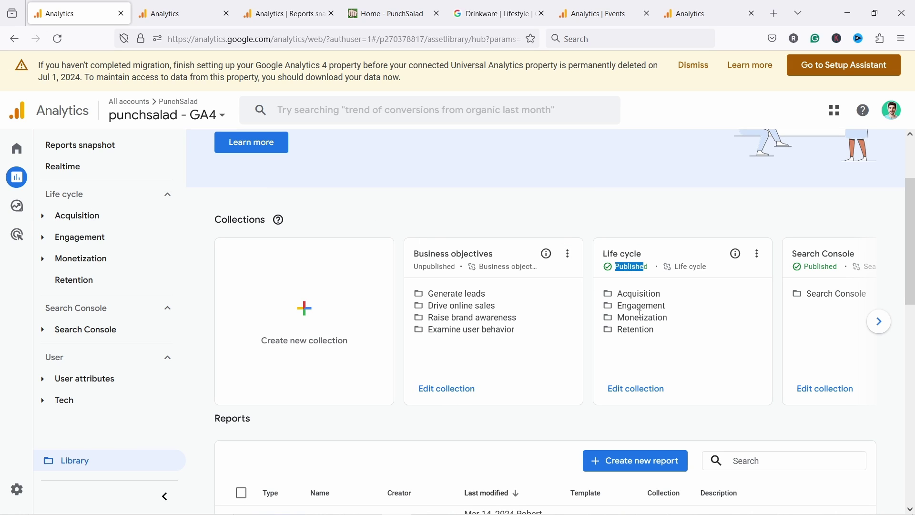
Step: In the Life cycle collection editor, place Search Terms under Engagement after Tech details
click(637, 389)
scroll(476, 255, down, 2)
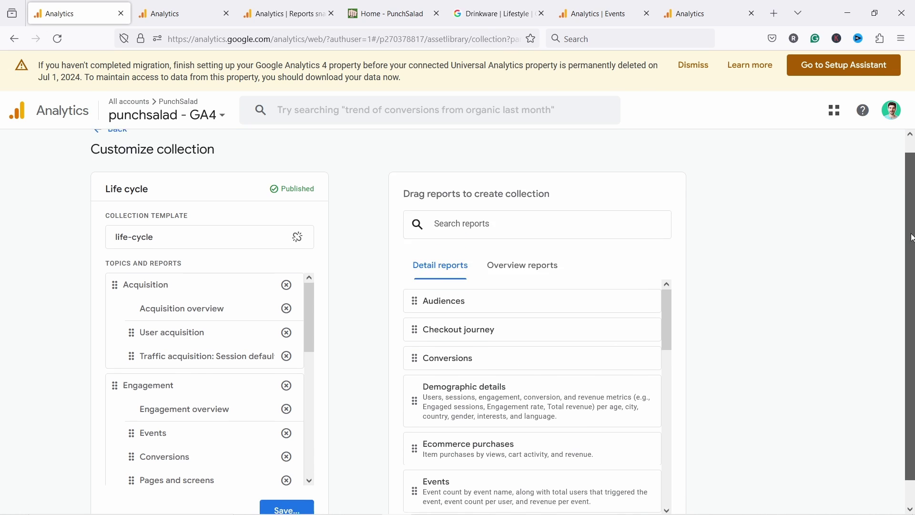
click(466, 199)
text(sea)
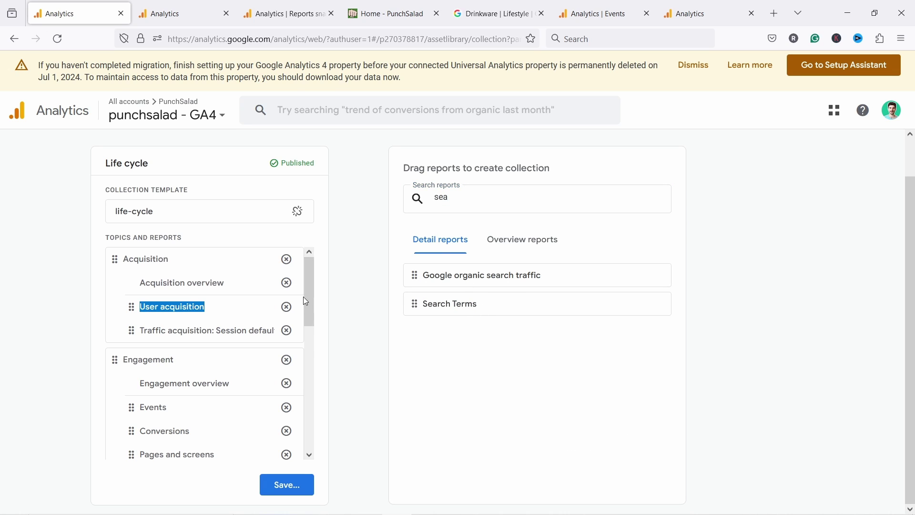
drag(308, 296, 311, 344)
scroll(164, 269, up, 2)
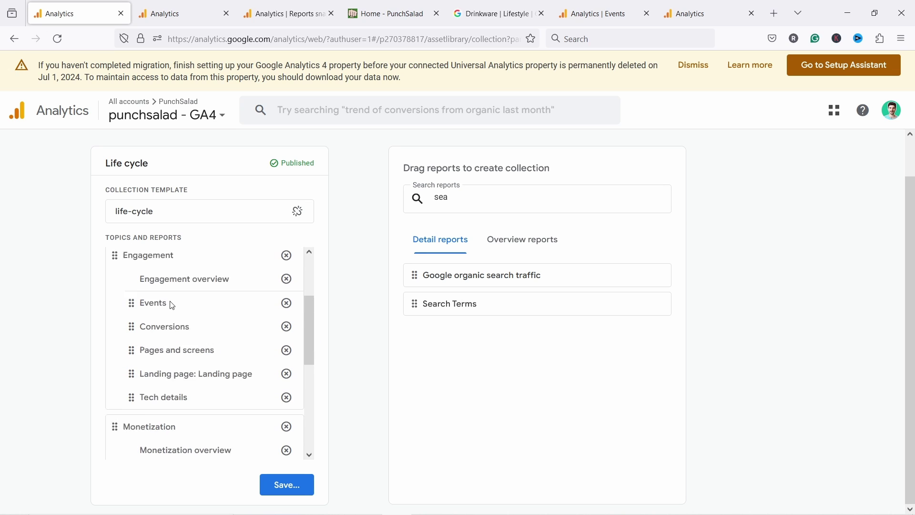
drag(417, 303, 159, 458)
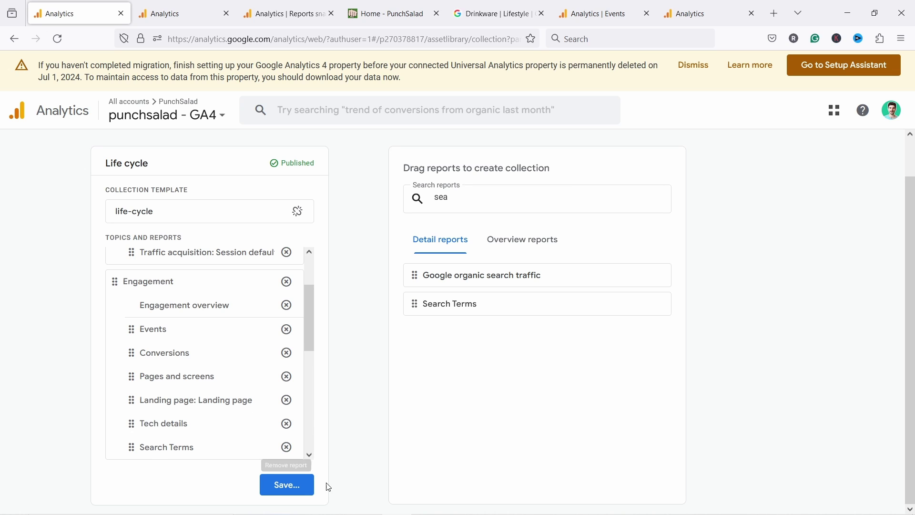
Step: Save changes to the current collection and return to the Library
click(306, 485)
click(310, 425)
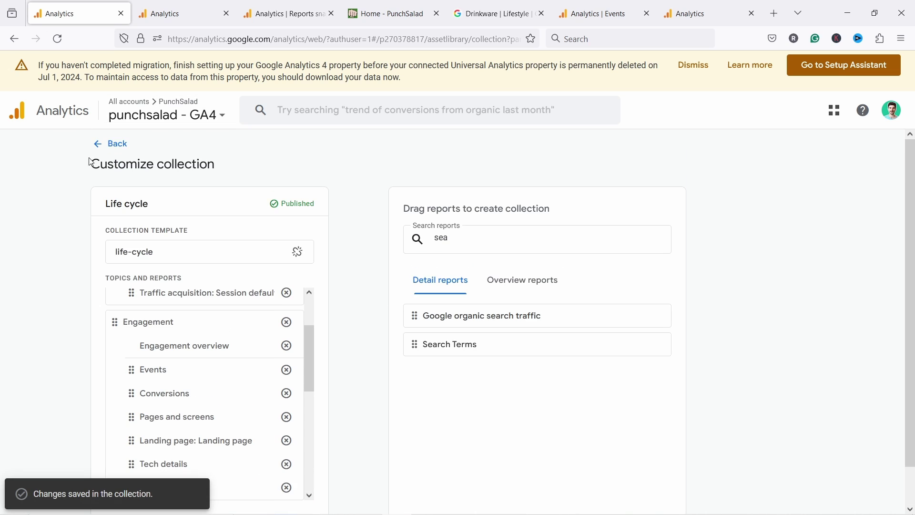
click(106, 149)
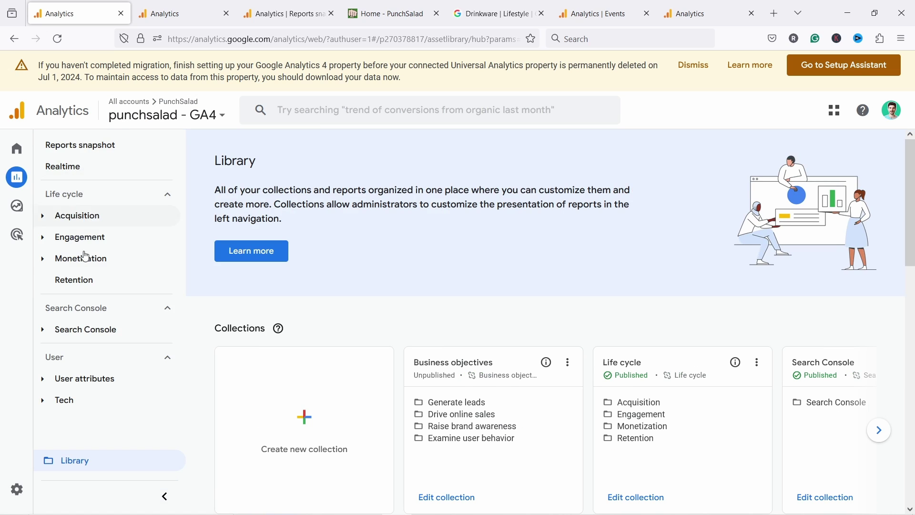
Step: Expand Life cycle › Engagement to reveal Search Terms following Tech details
click(77, 241)
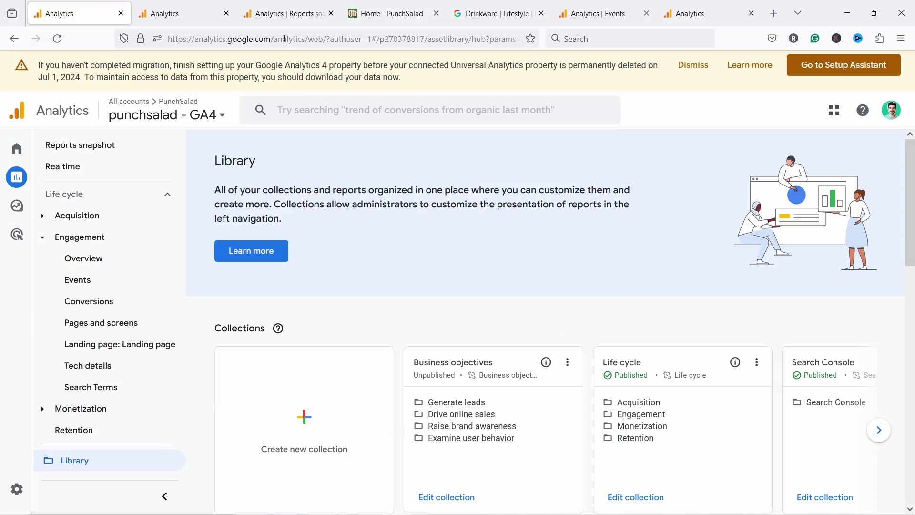
Step: Start a free-form exploration and import the Search term dimension
click(164, 19)
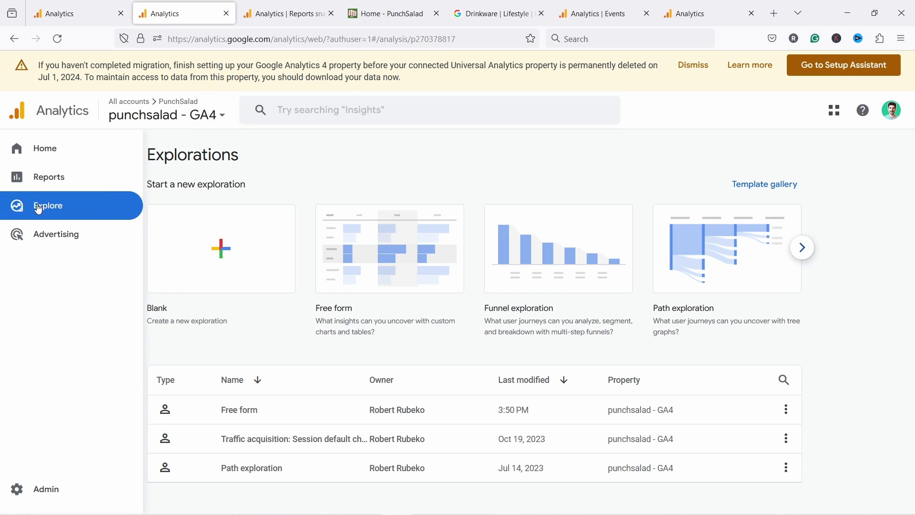
click(373, 275)
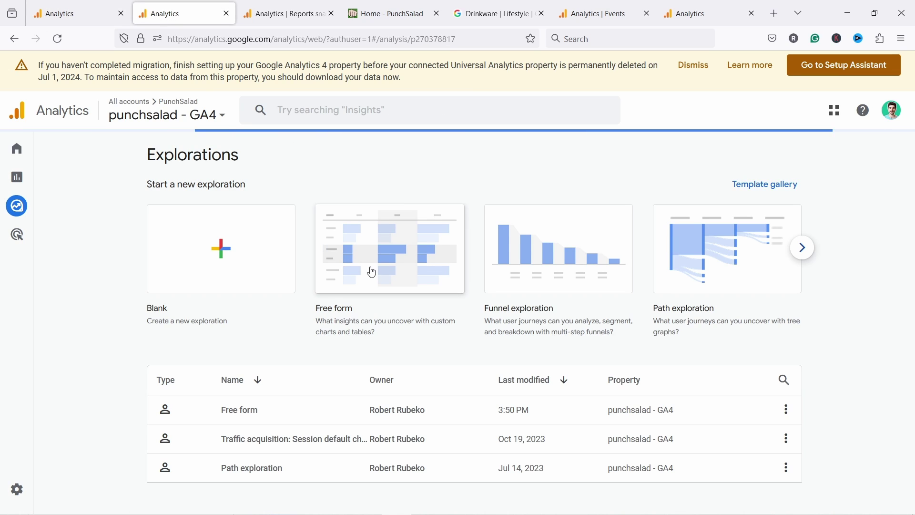
scroll(146, 221, down, 5)
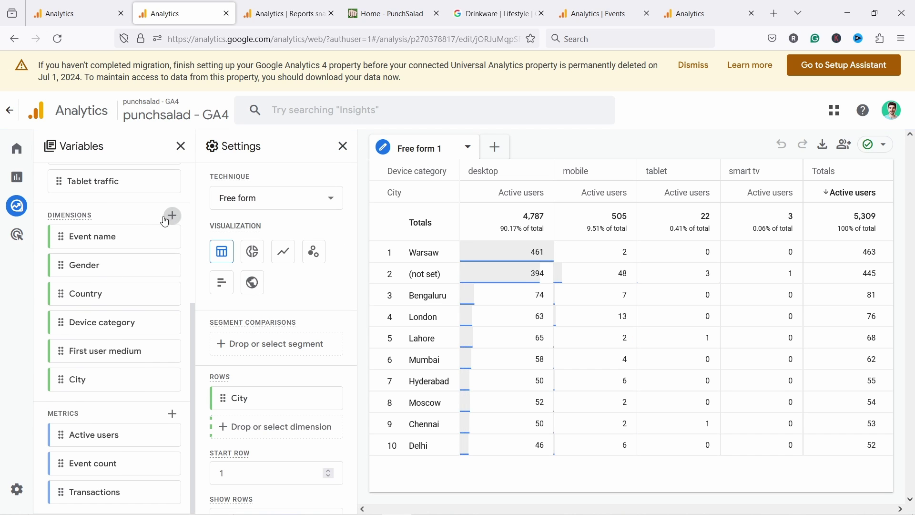
click(172, 216)
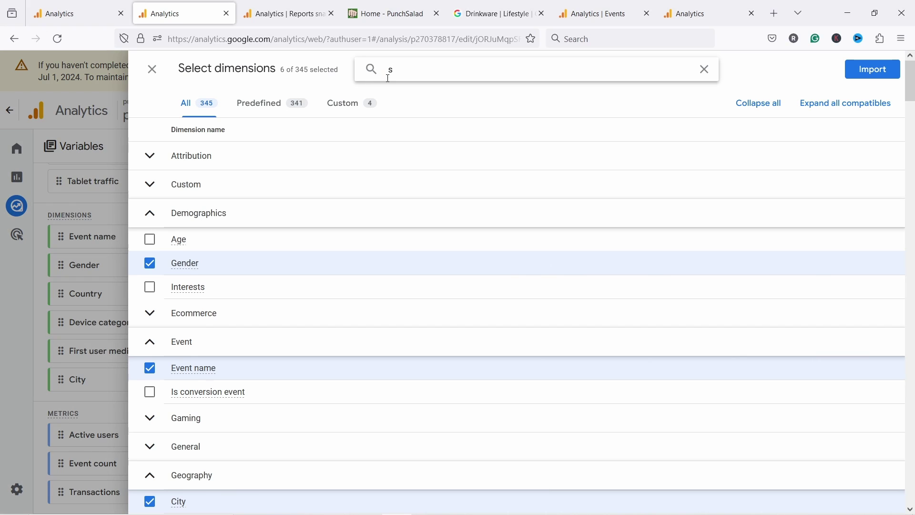
text(sera)
key(BackSpace)
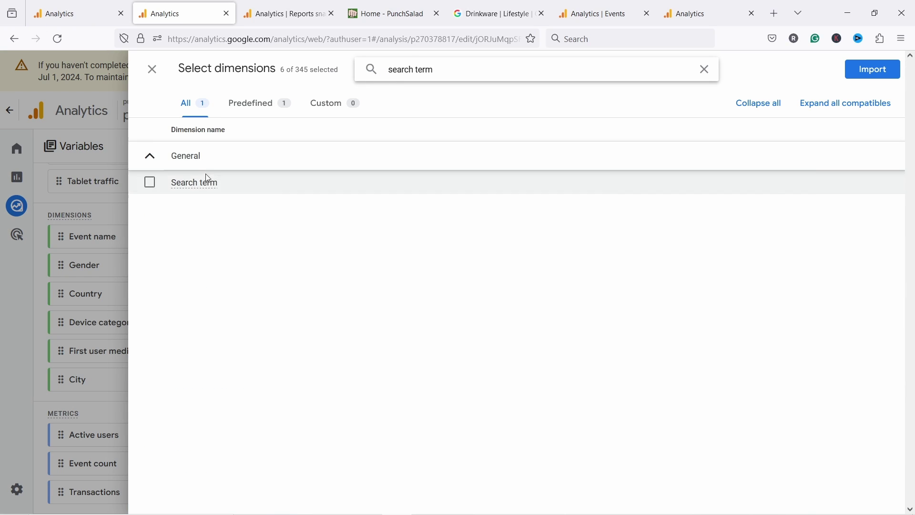
click(199, 181)
click(874, 69)
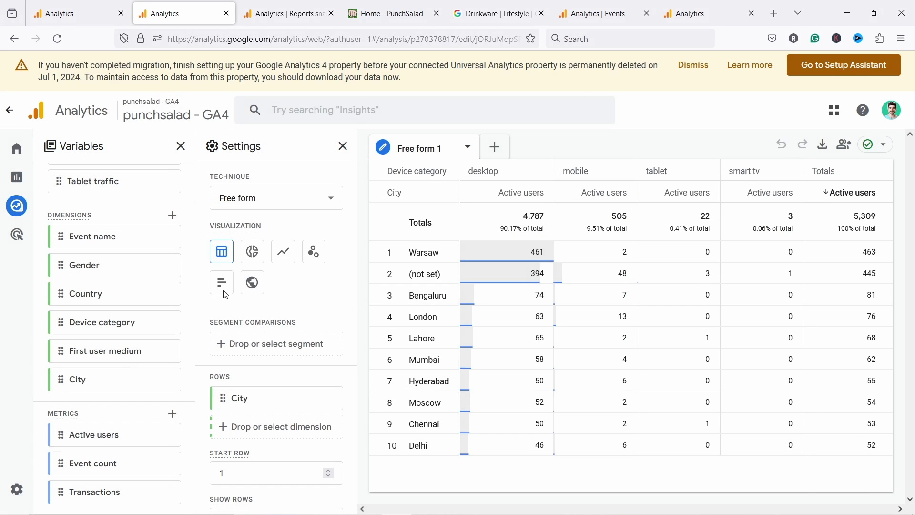
Step: Search the metrics list for 'sess' and tick Sessions for import
click(173, 414)
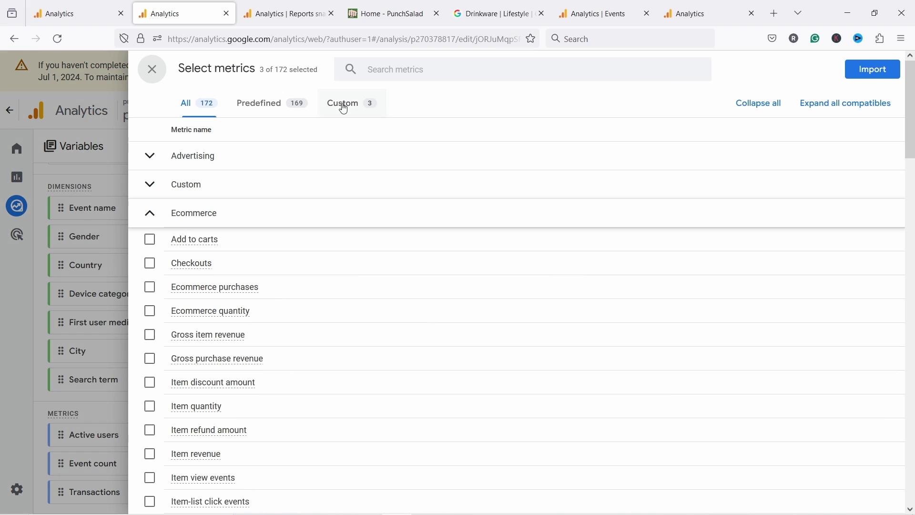
click(401, 66)
text(sess)
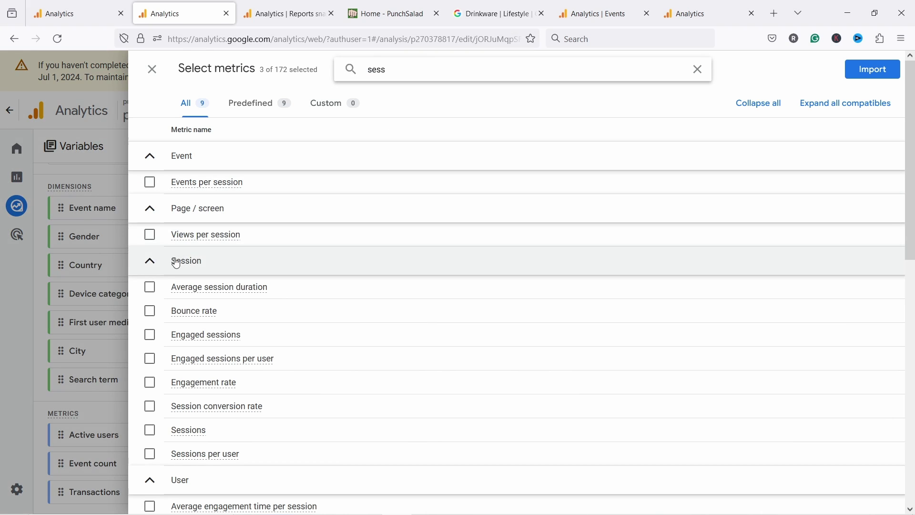
click(150, 429)
Step: Import the Sessions metric, drop City and Device category from the table, and use Search term as the rows
click(874, 69)
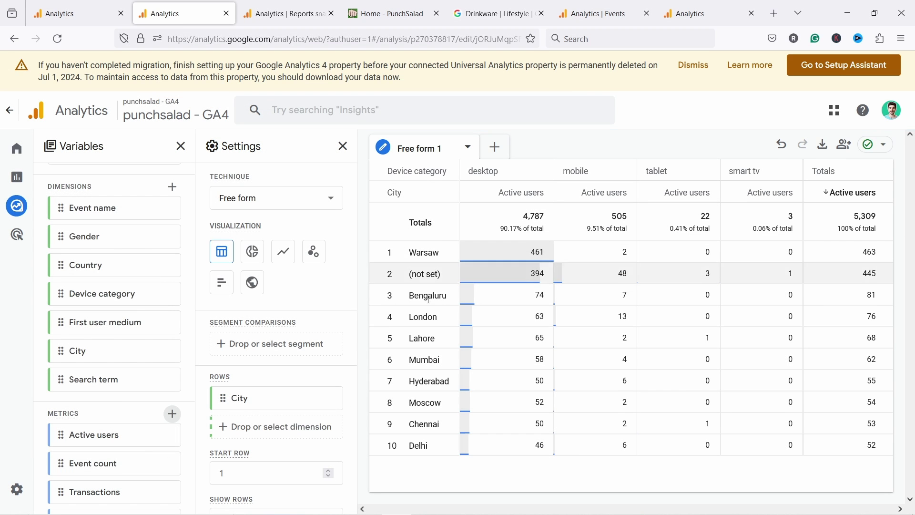
click(326, 396)
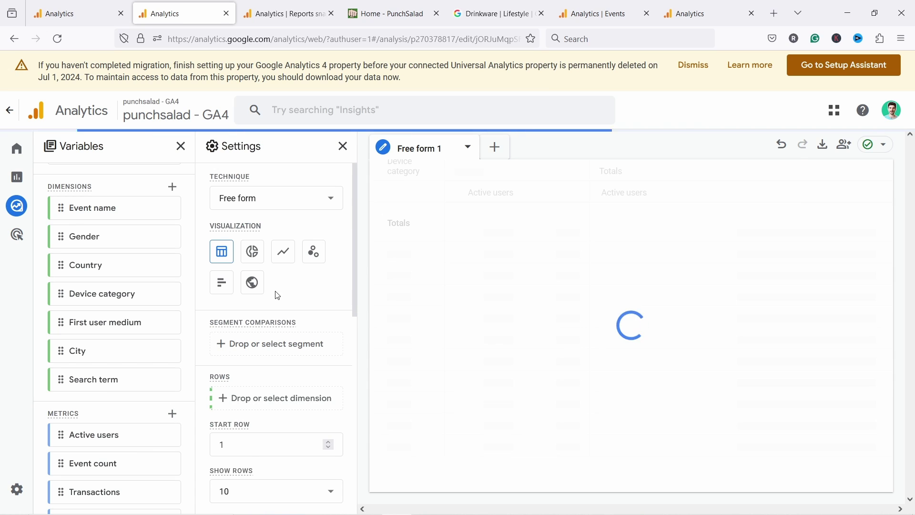
scroll(321, 288, down, 3)
scroll(267, 348, down, 3)
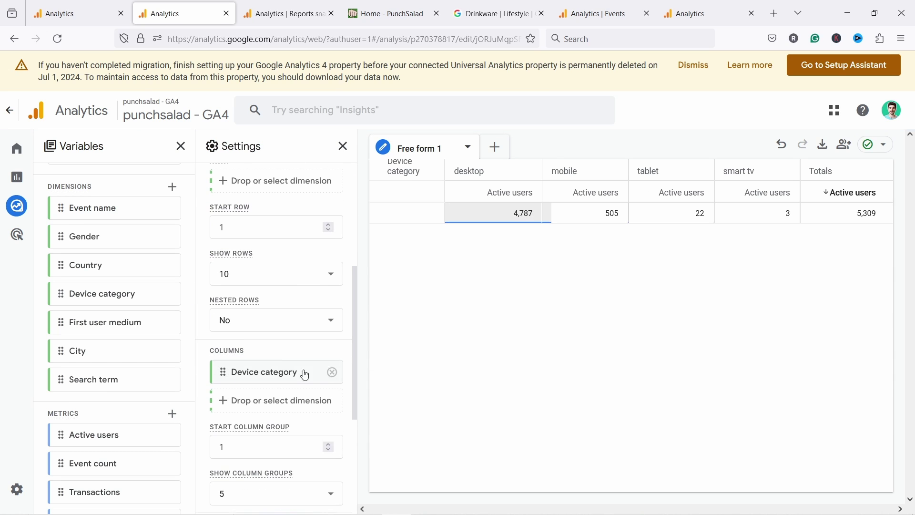
click(333, 373)
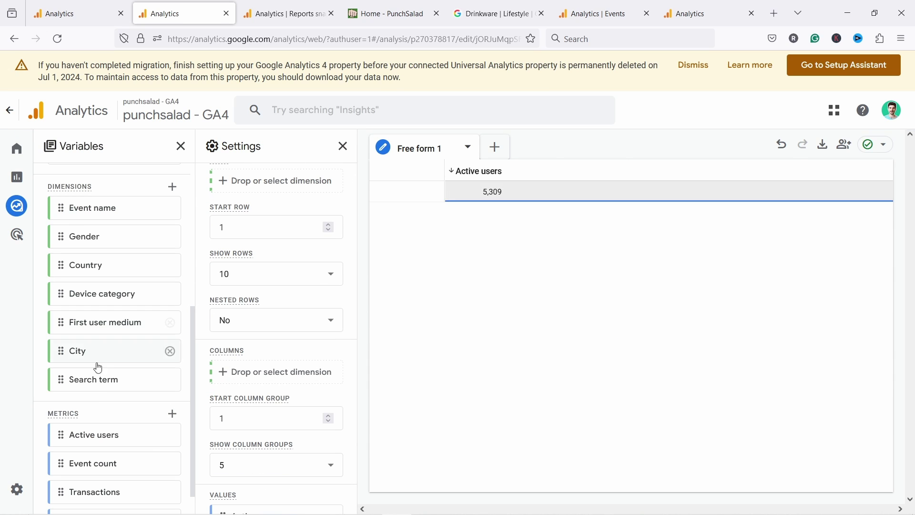
double_click(62, 380)
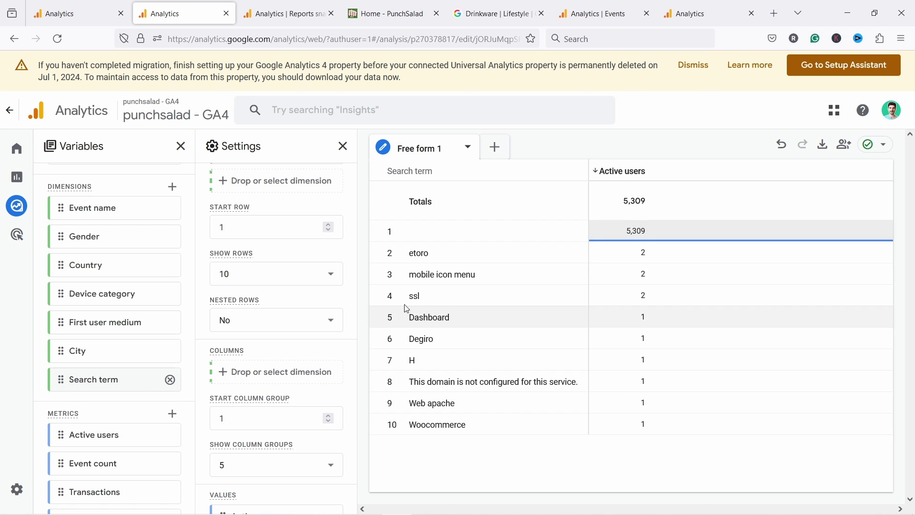
Step: Add Sessions and Event count as value columns beside Active users (totals 5,309/6,729/31,552)
scroll(96, 419, down, 1)
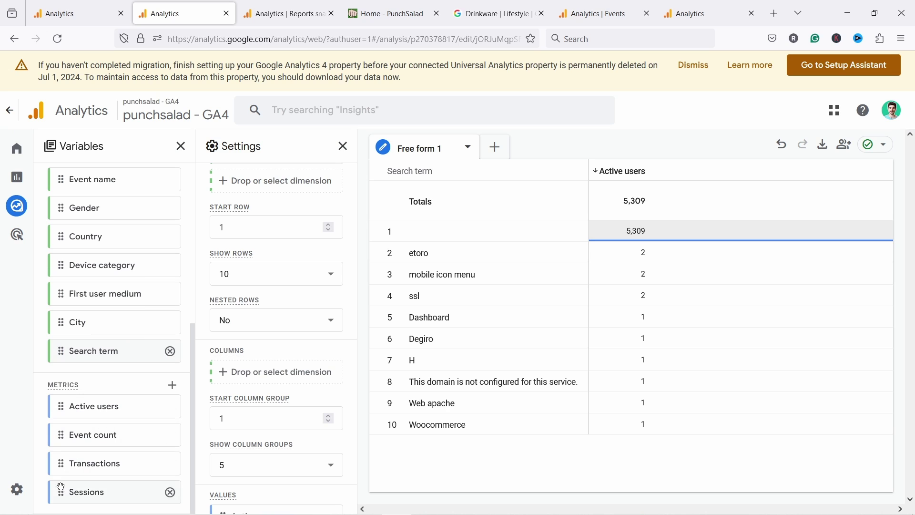
double_click(61, 491)
double_click(68, 435)
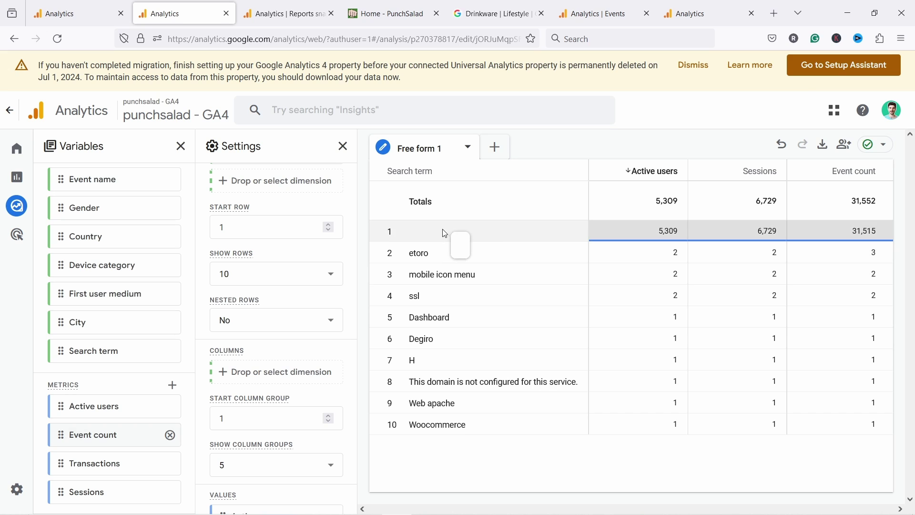
scroll(282, 286, up, 2)
scroll(282, 286, down, 7)
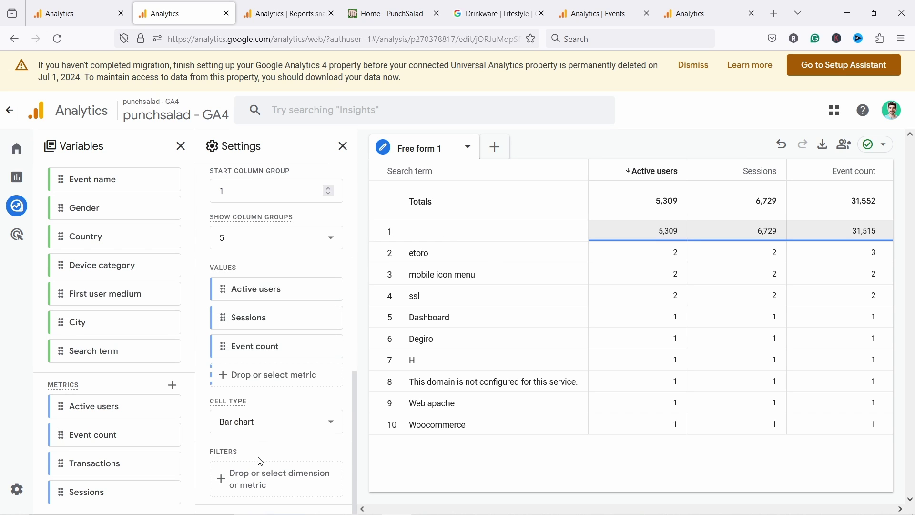
Step: Apply an Event name filter set to 'exactly matches' view_search_results, shrinking totals to 25/26/37
click(247, 486)
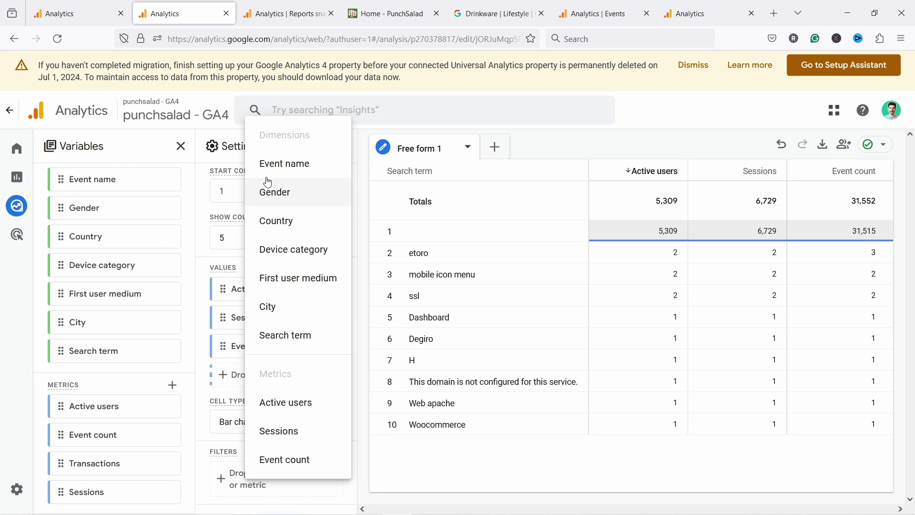
click(277, 165)
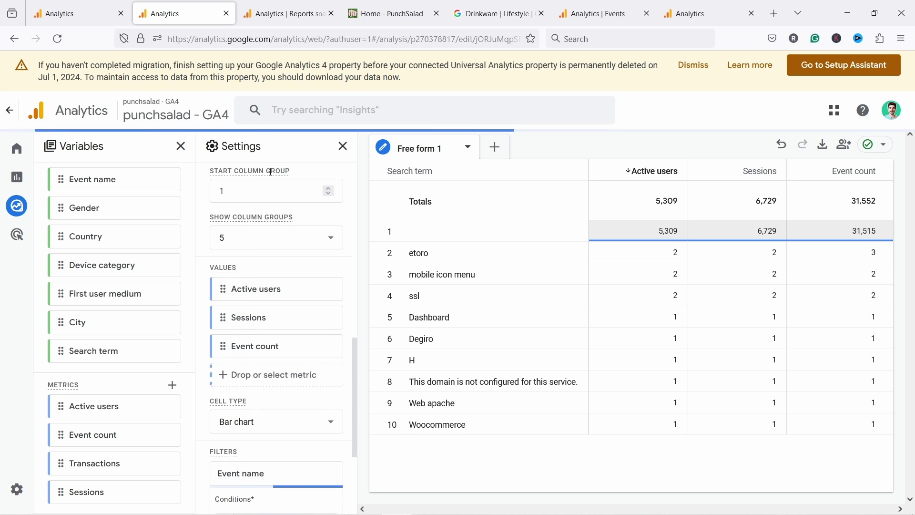
scroll(269, 355, down, 2)
scroll(268, 355, down, 1)
click(265, 372)
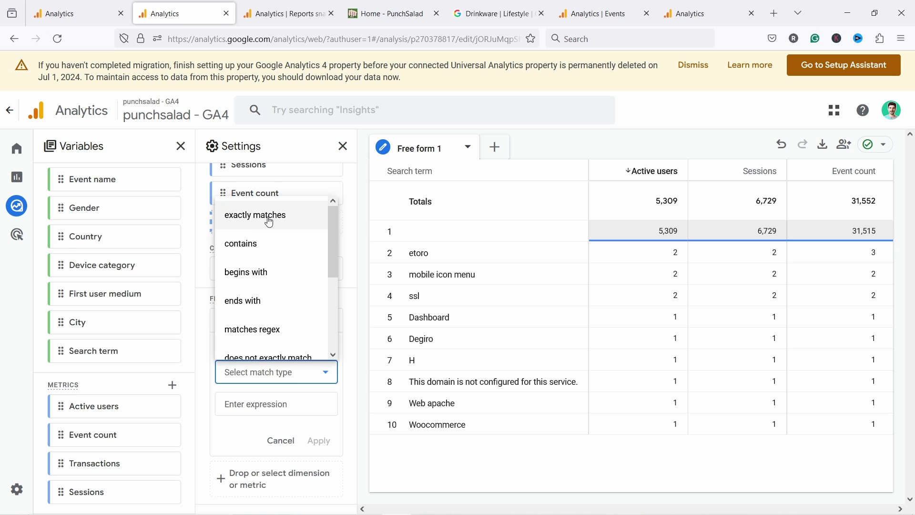
click(270, 217)
click(260, 406)
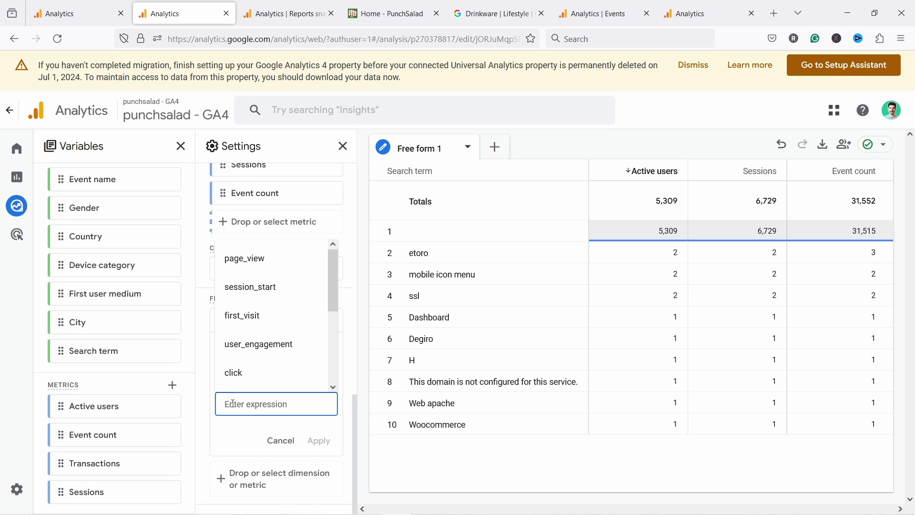
text(search)
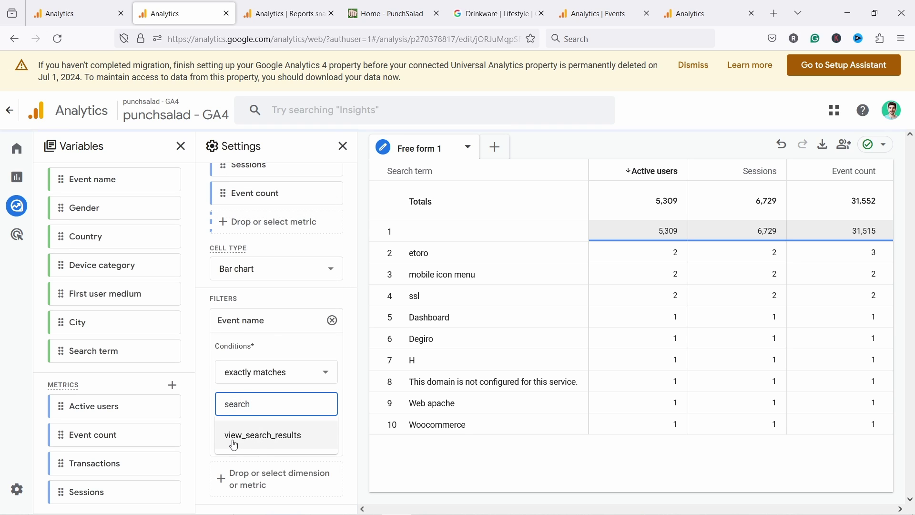
click(274, 444)
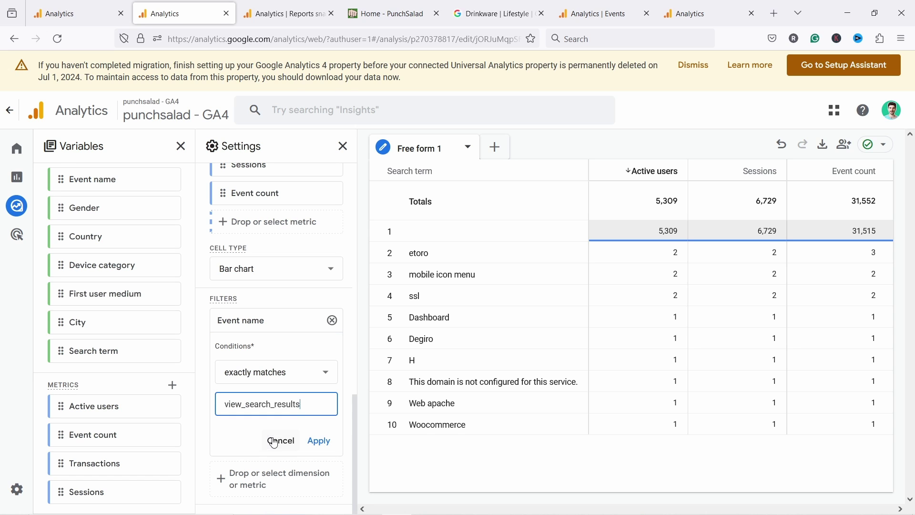
click(319, 440)
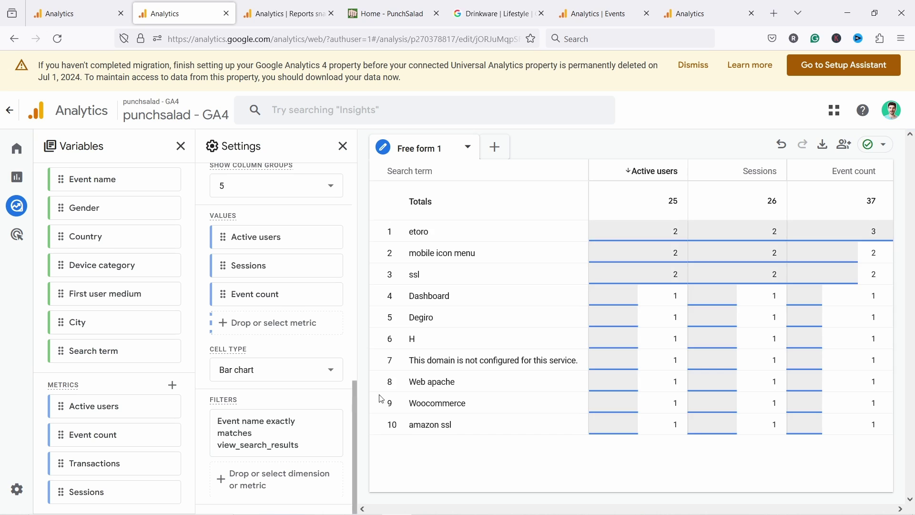